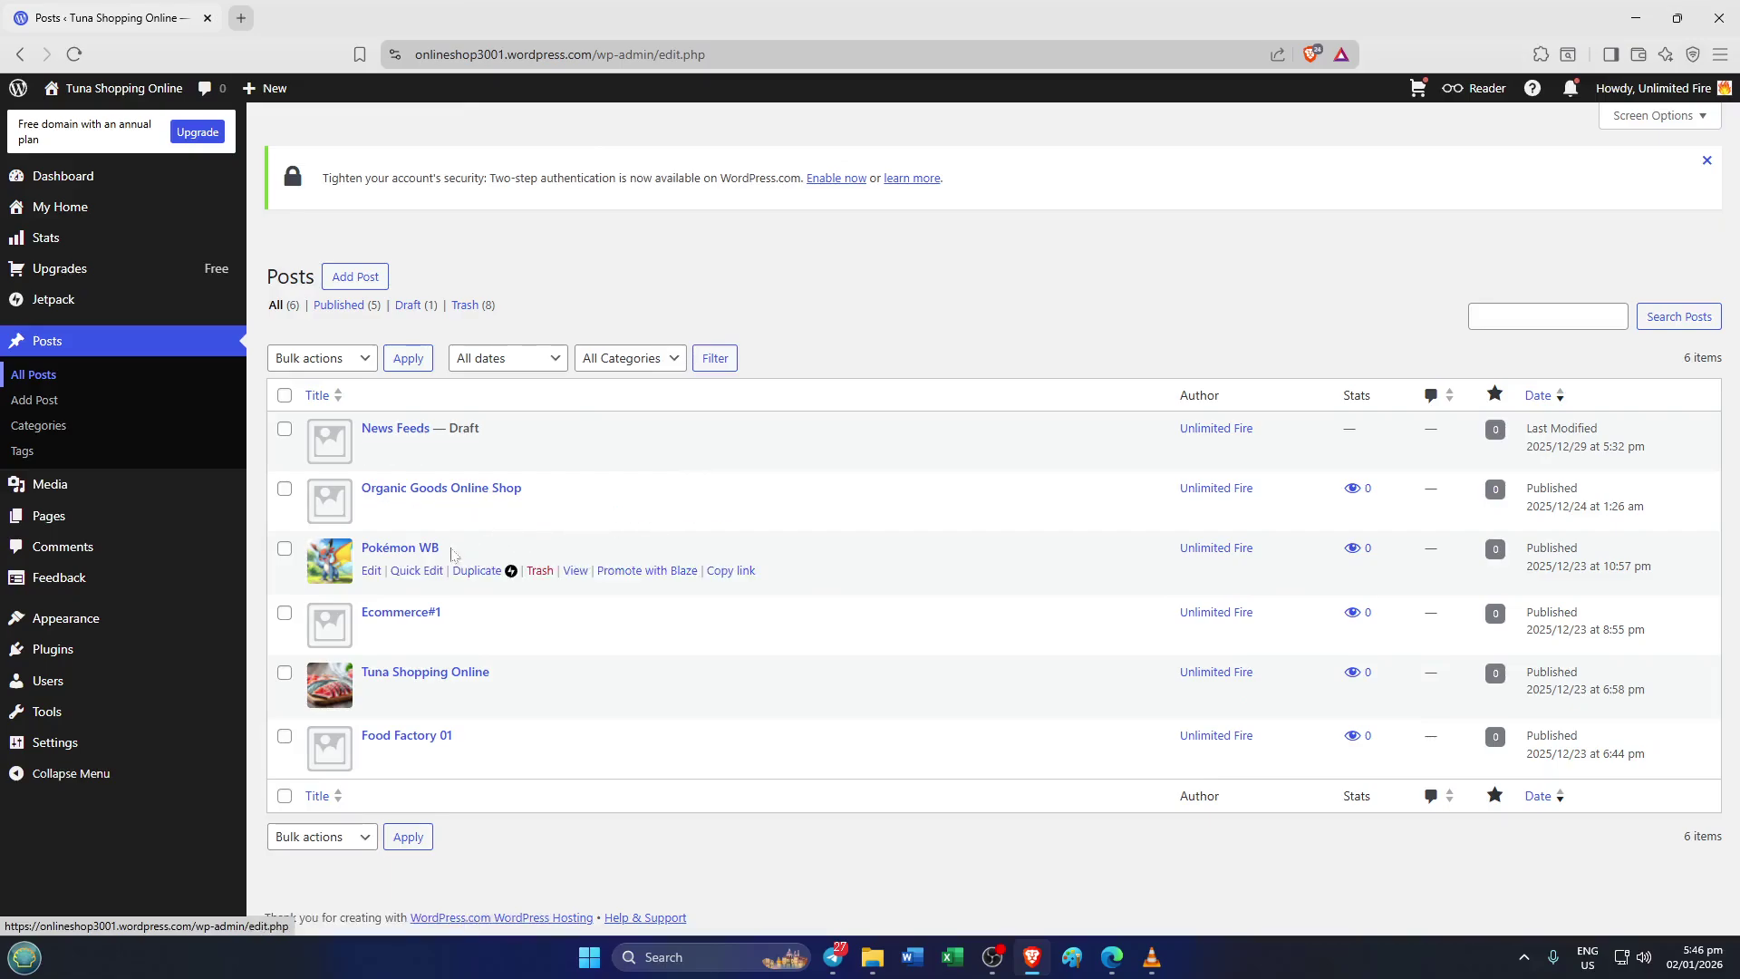
Open the Pokémon WB post for editing and bring up the library of available blocks.
{"action": "left_click", "coordinate": [370, 571]}
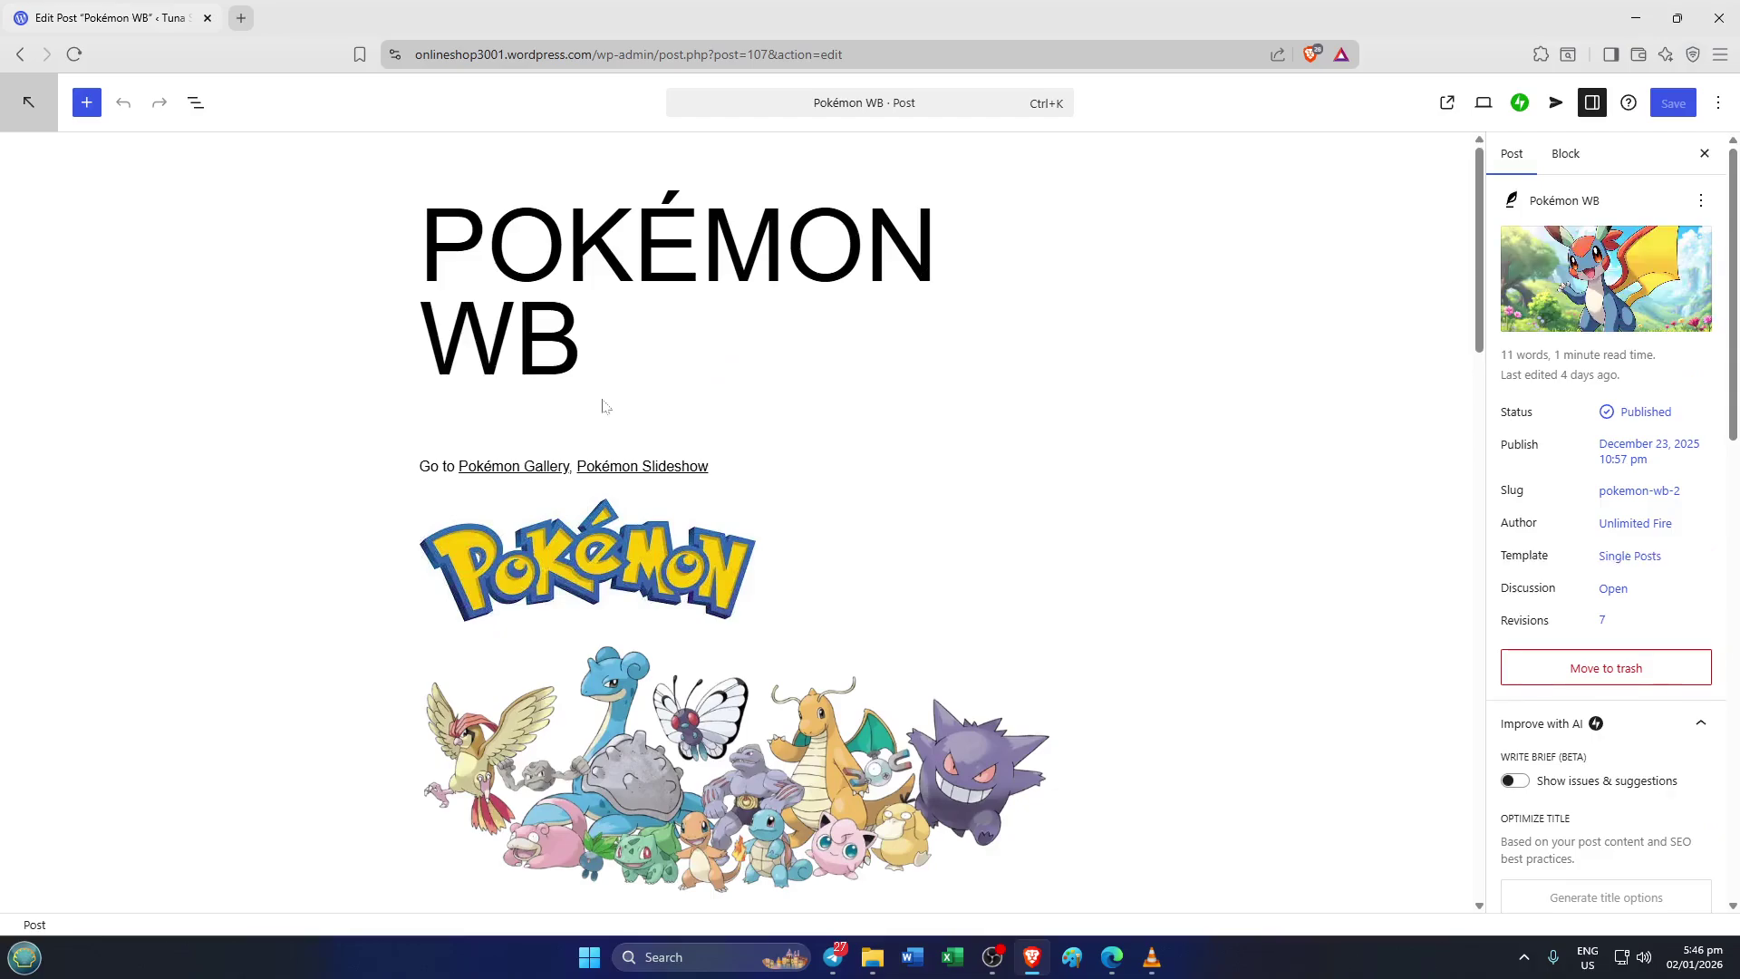
{"action": "scroll", "coordinate": [605, 406], "scroll_direction": "down", "scroll_amount": 2}
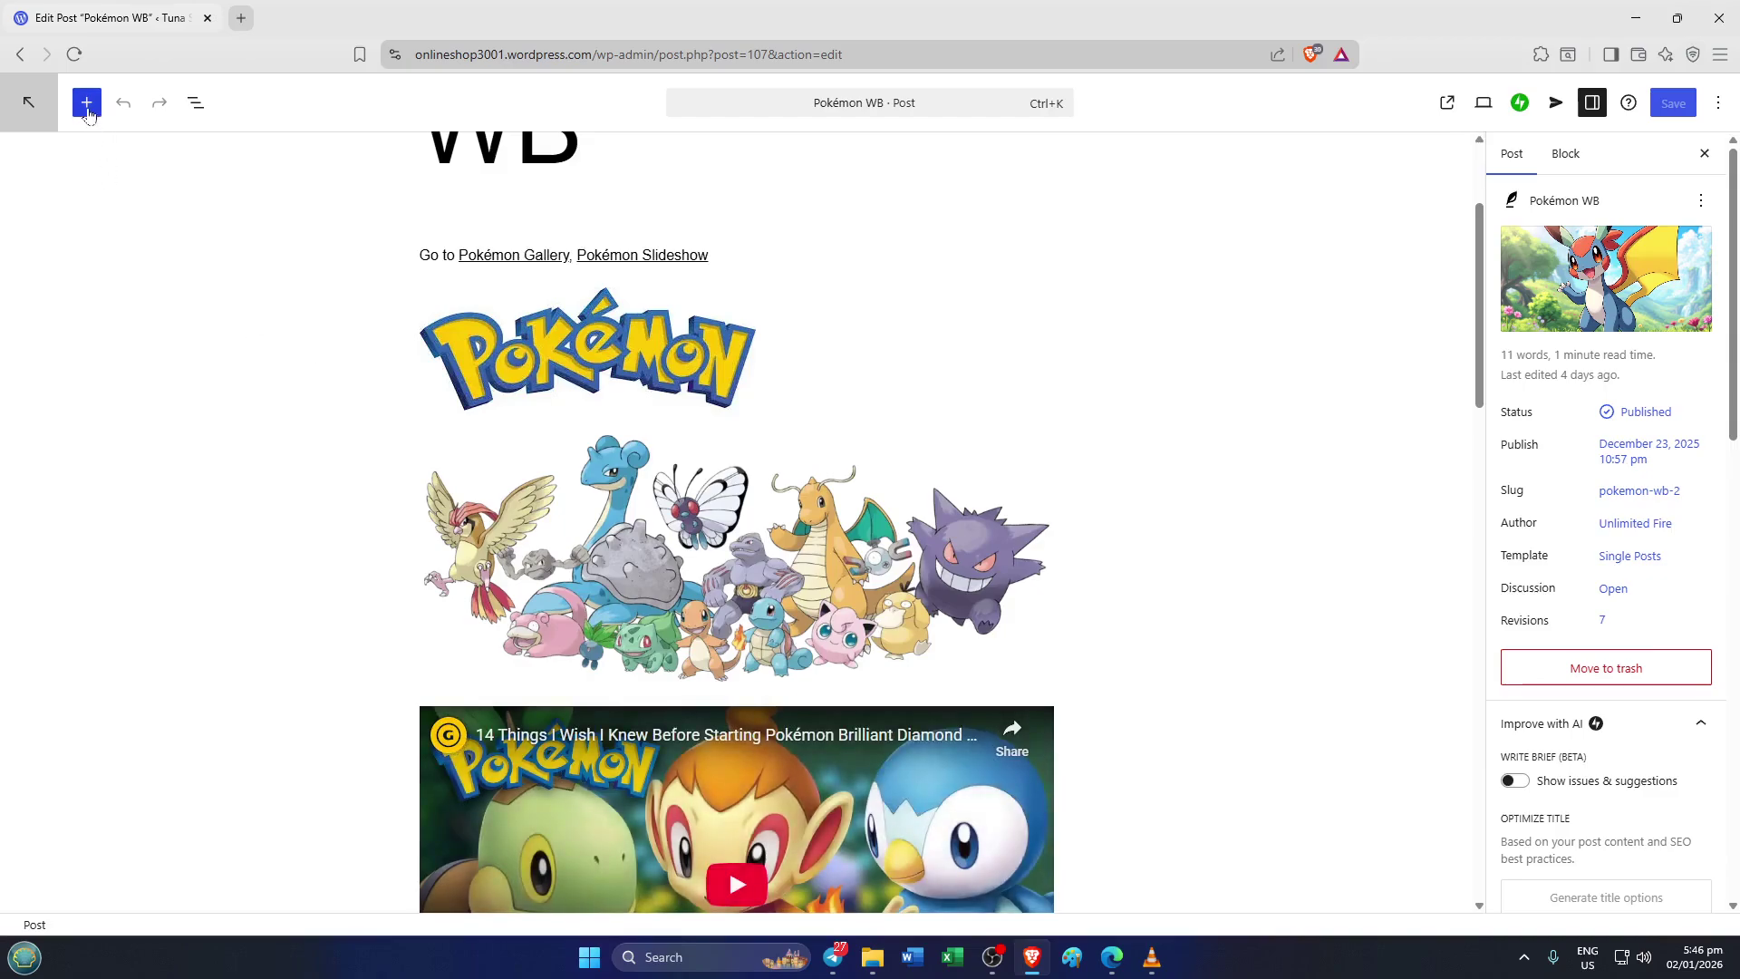
{"action": "left_click", "coordinate": [87, 107]}
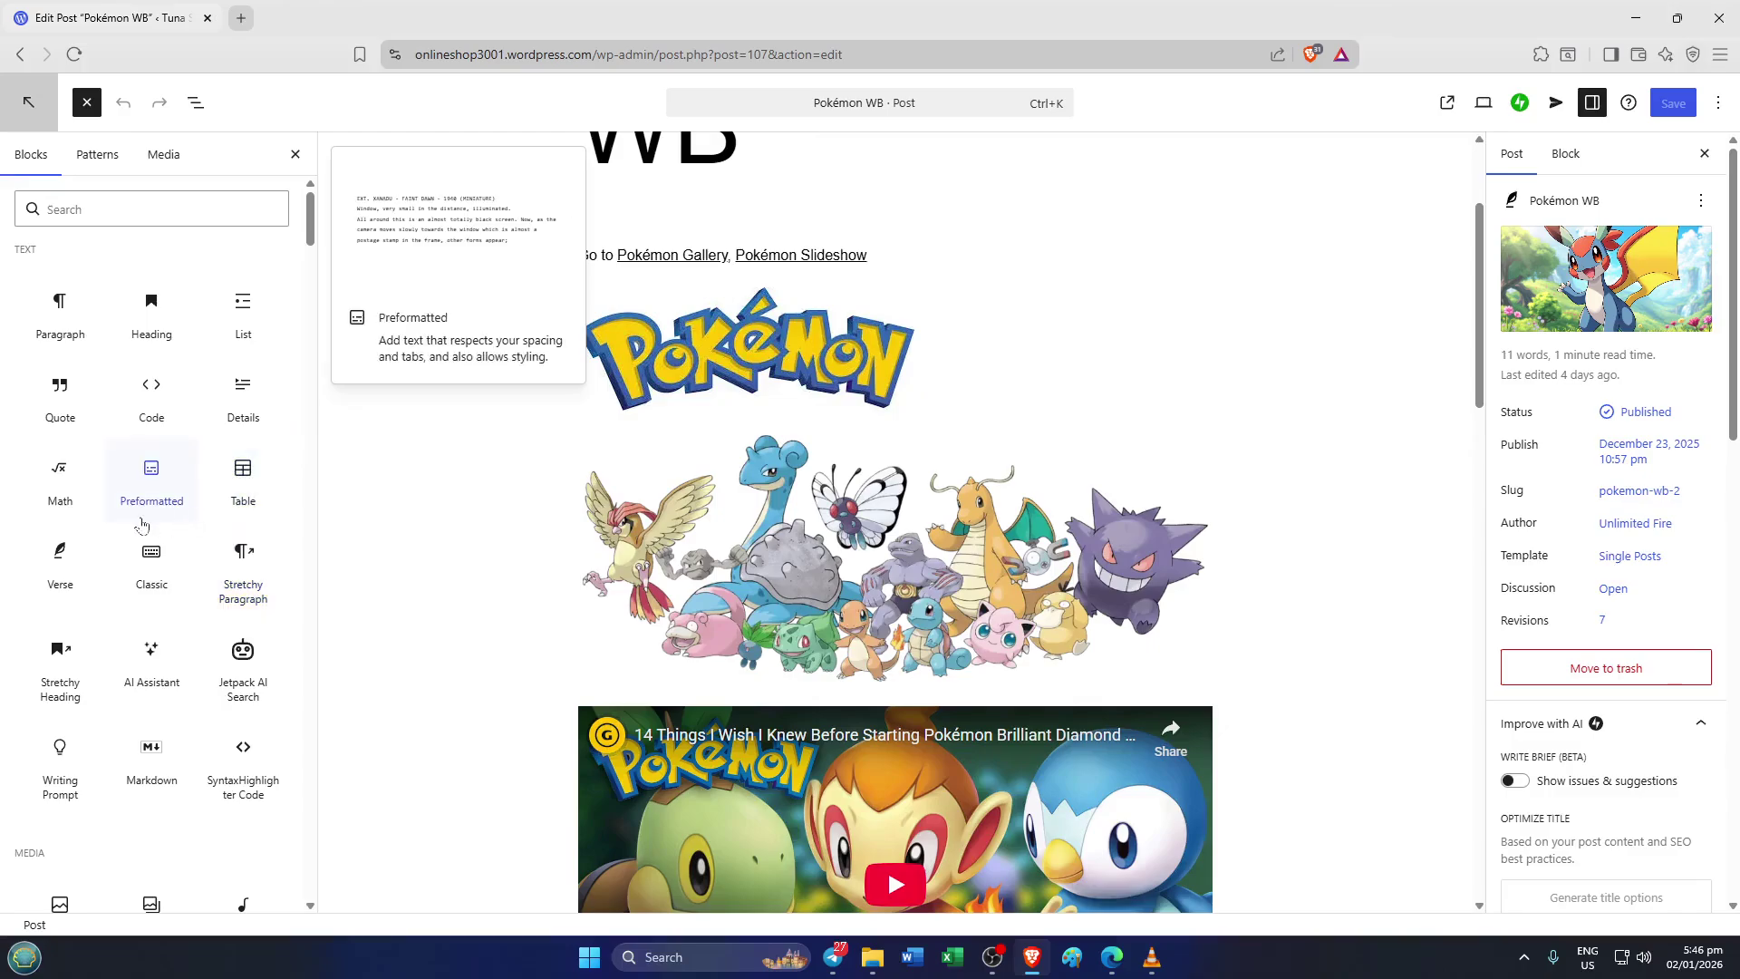
{"action": "scroll", "coordinate": [895, 522], "scroll_direction": "down", "scroll_amount": 9}
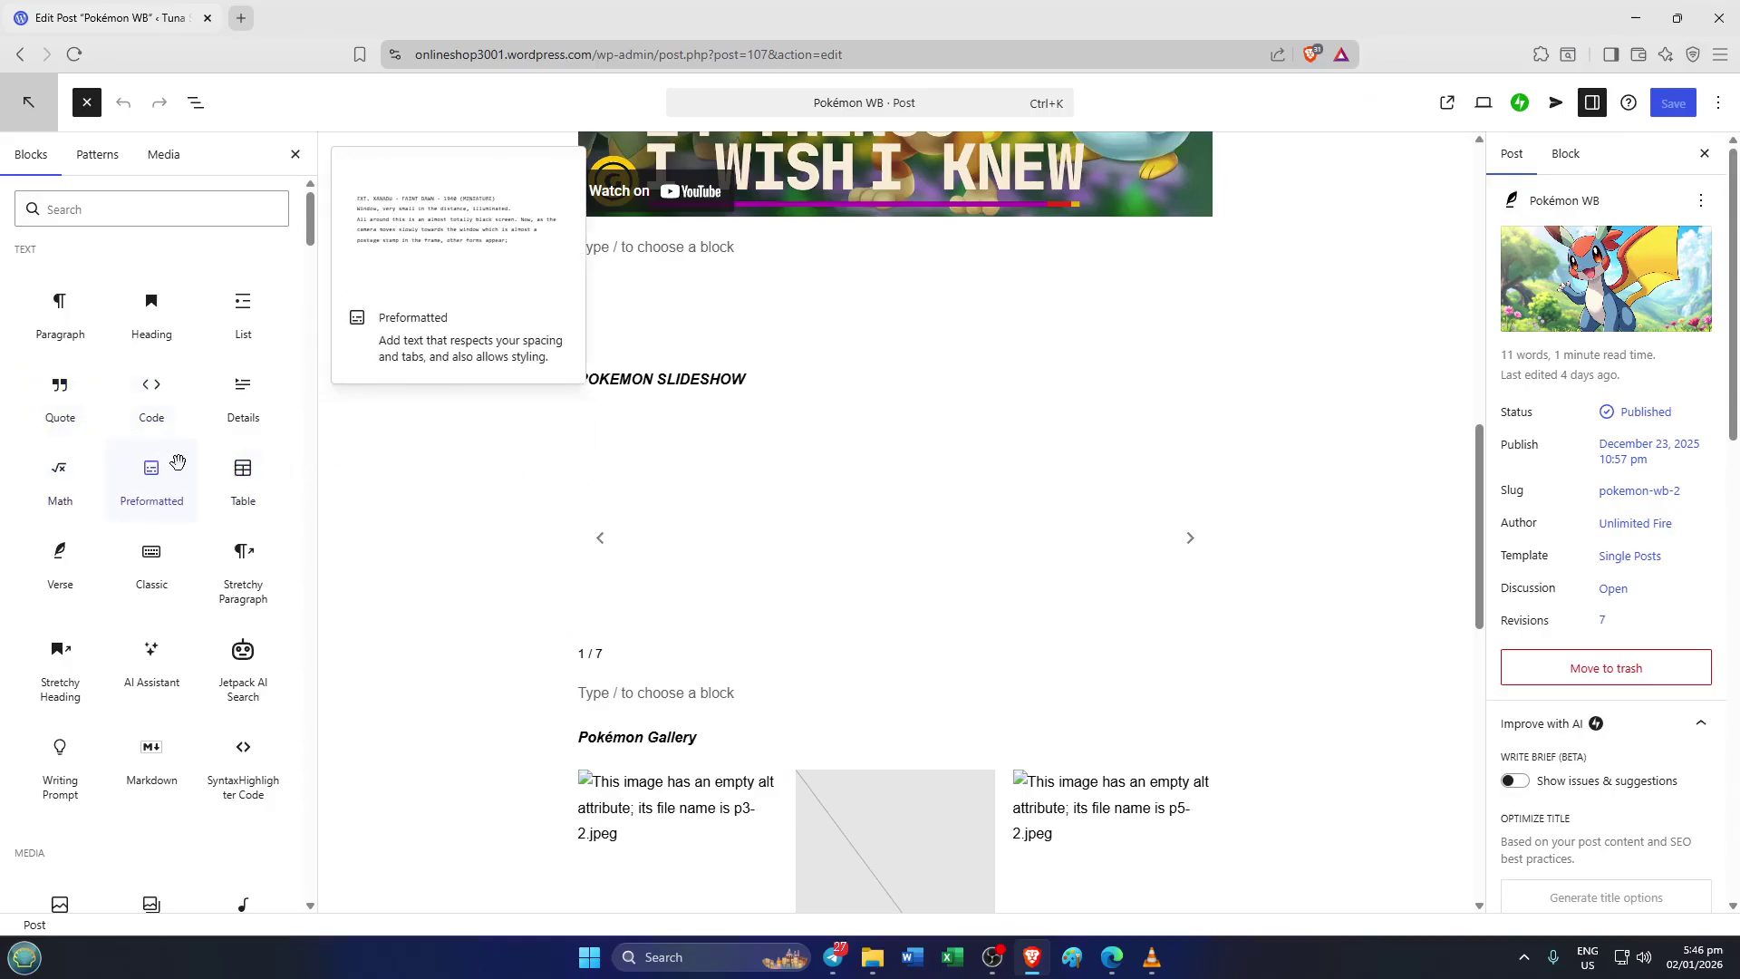
{"action": "mouse_move", "coordinate": [258, 466]}
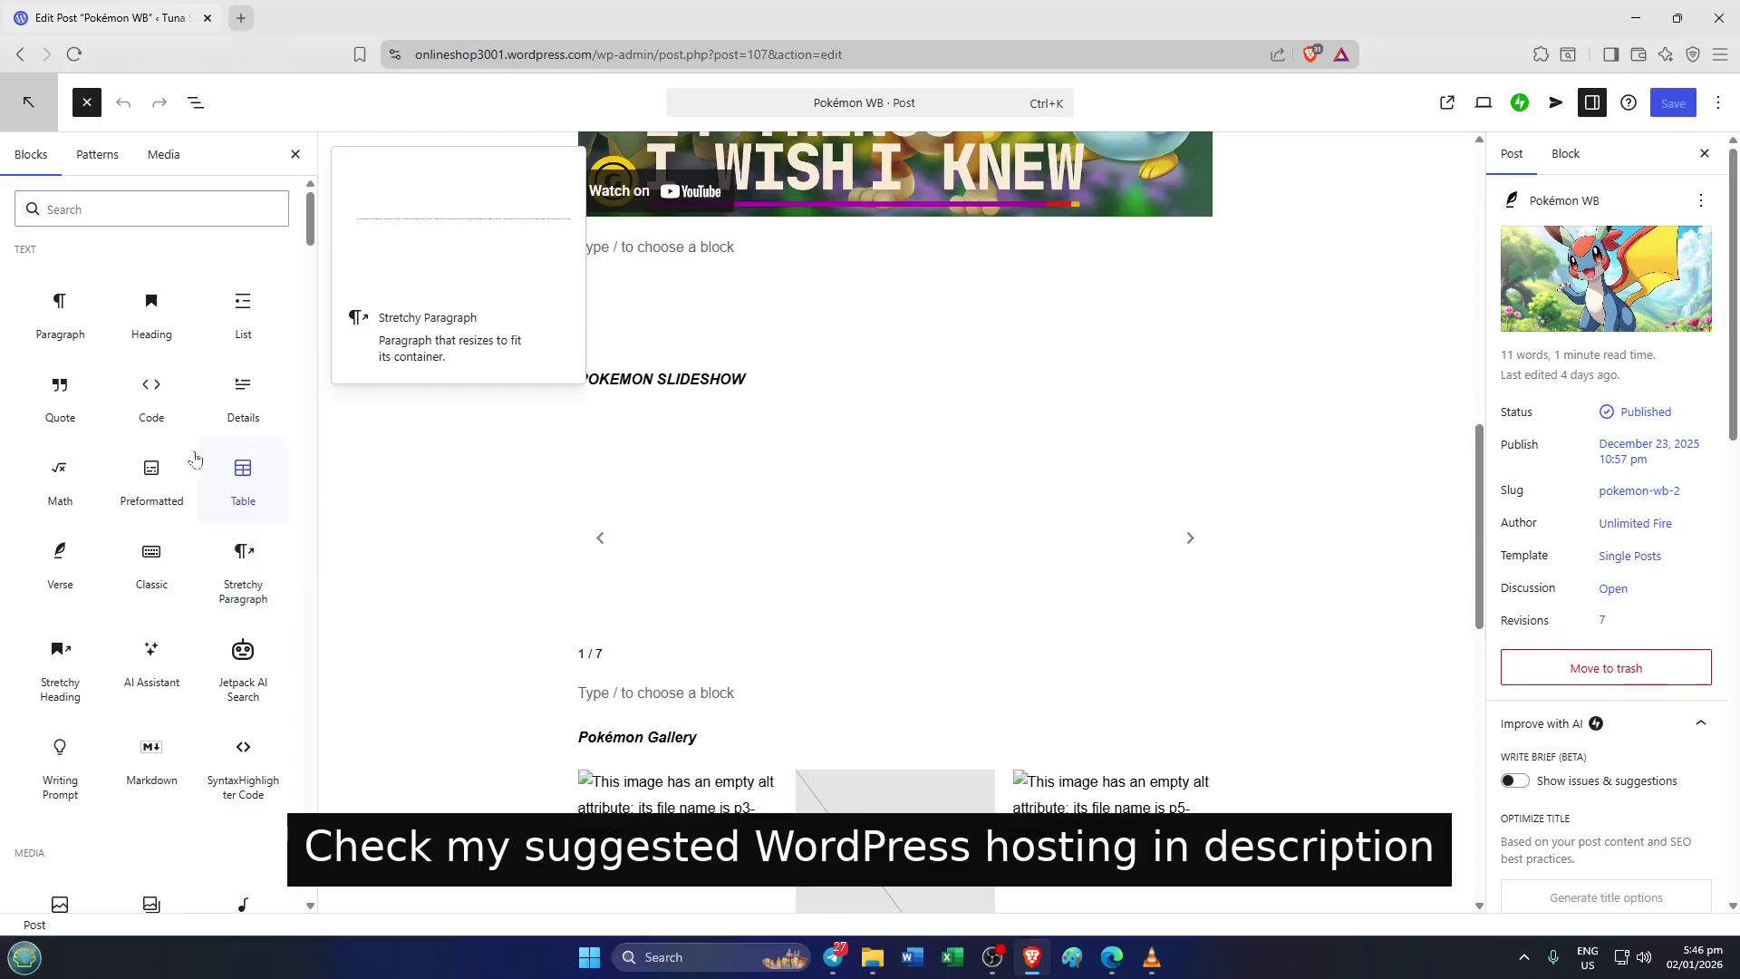
Search the block library for "image" and add an Image block at the end of the post.
{"action": "left_click", "coordinate": [152, 209]}
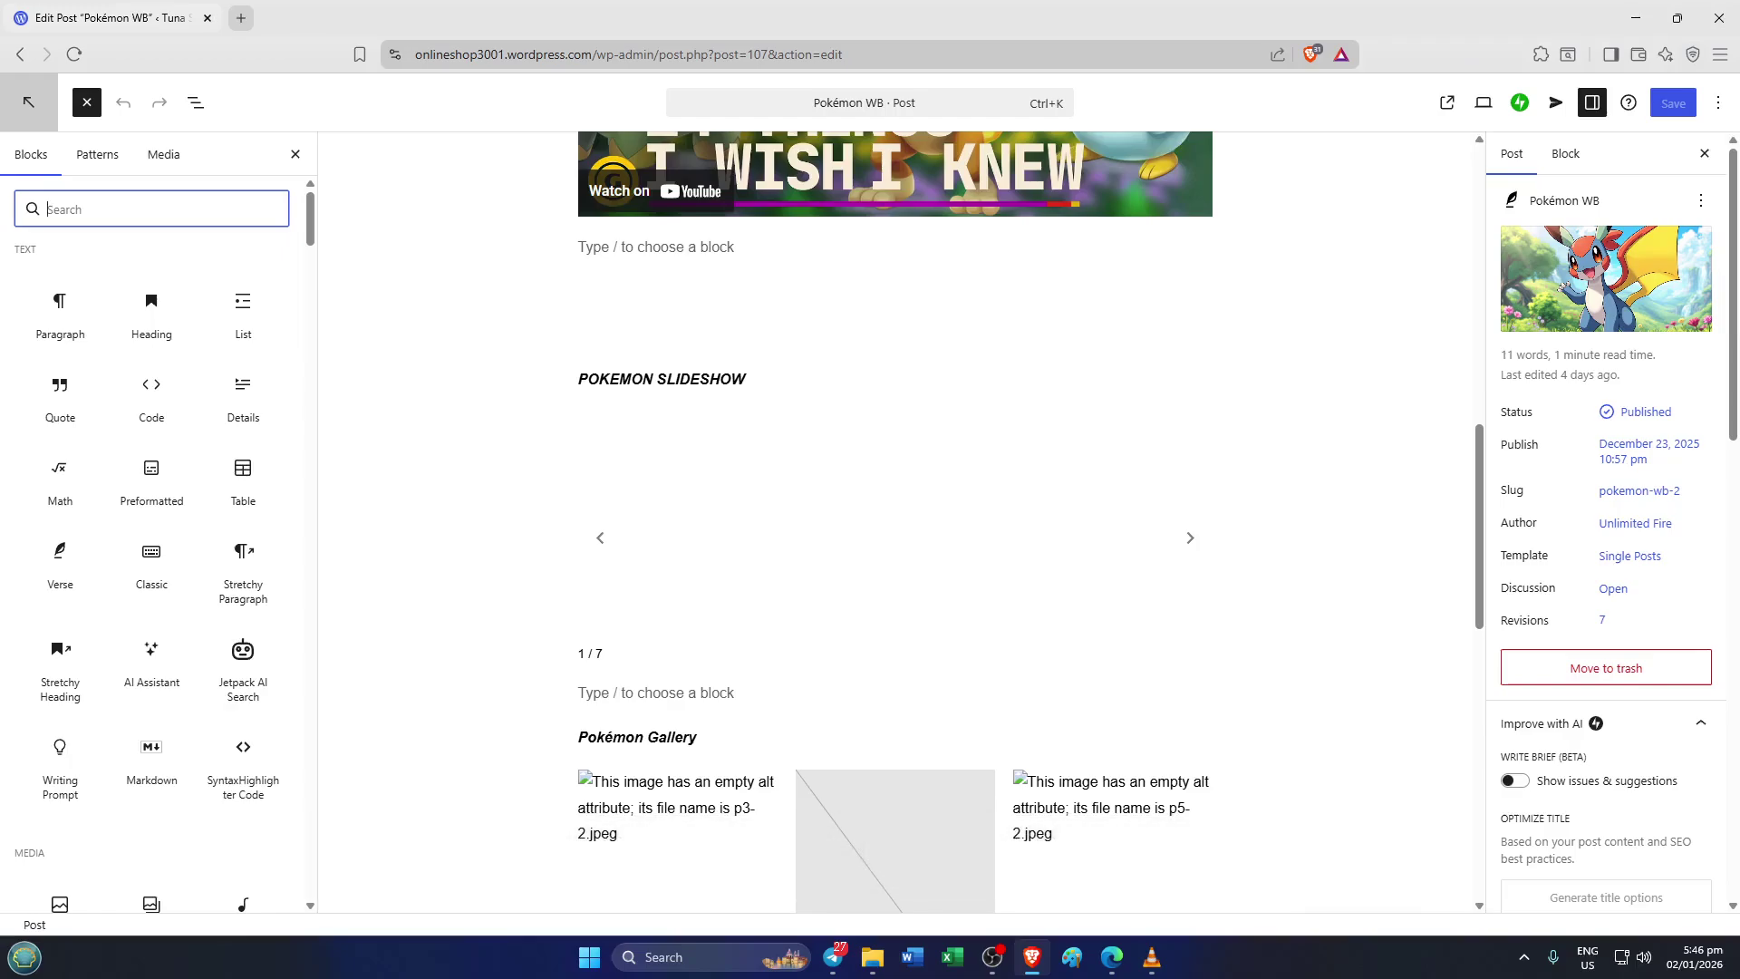
{"action": "type", "text": "image"}
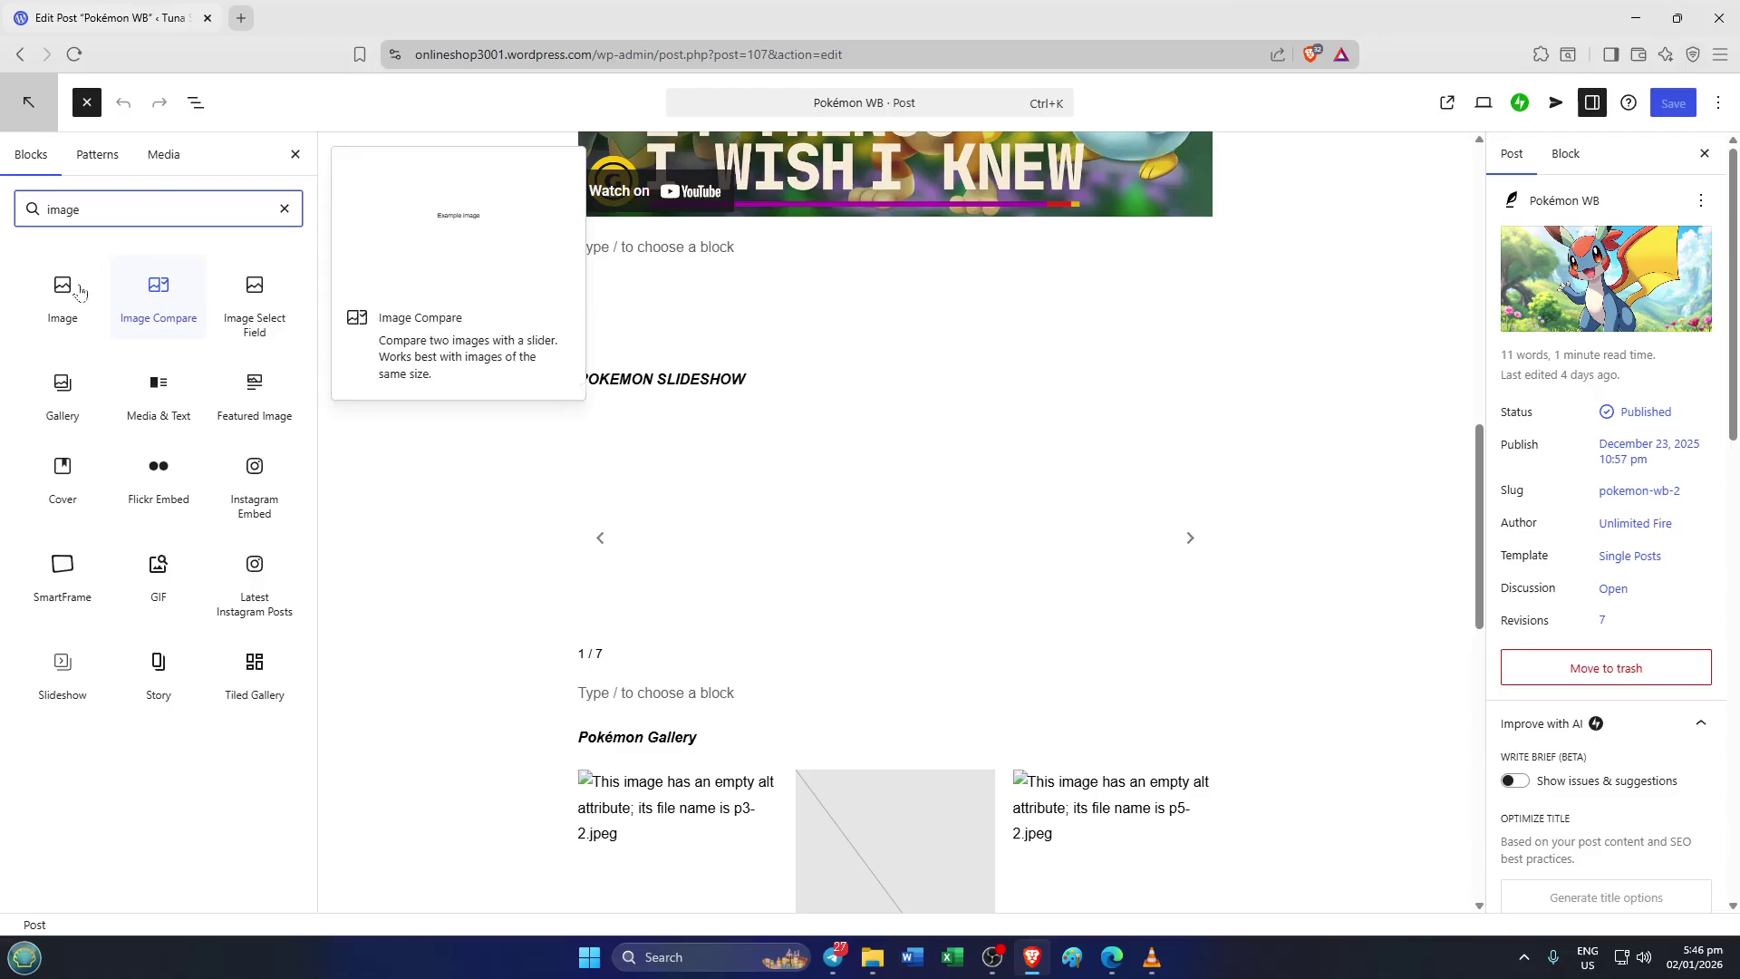
{"action": "mouse_move", "coordinate": [64, 288]}
{"action": "key", "text": "Tab"}
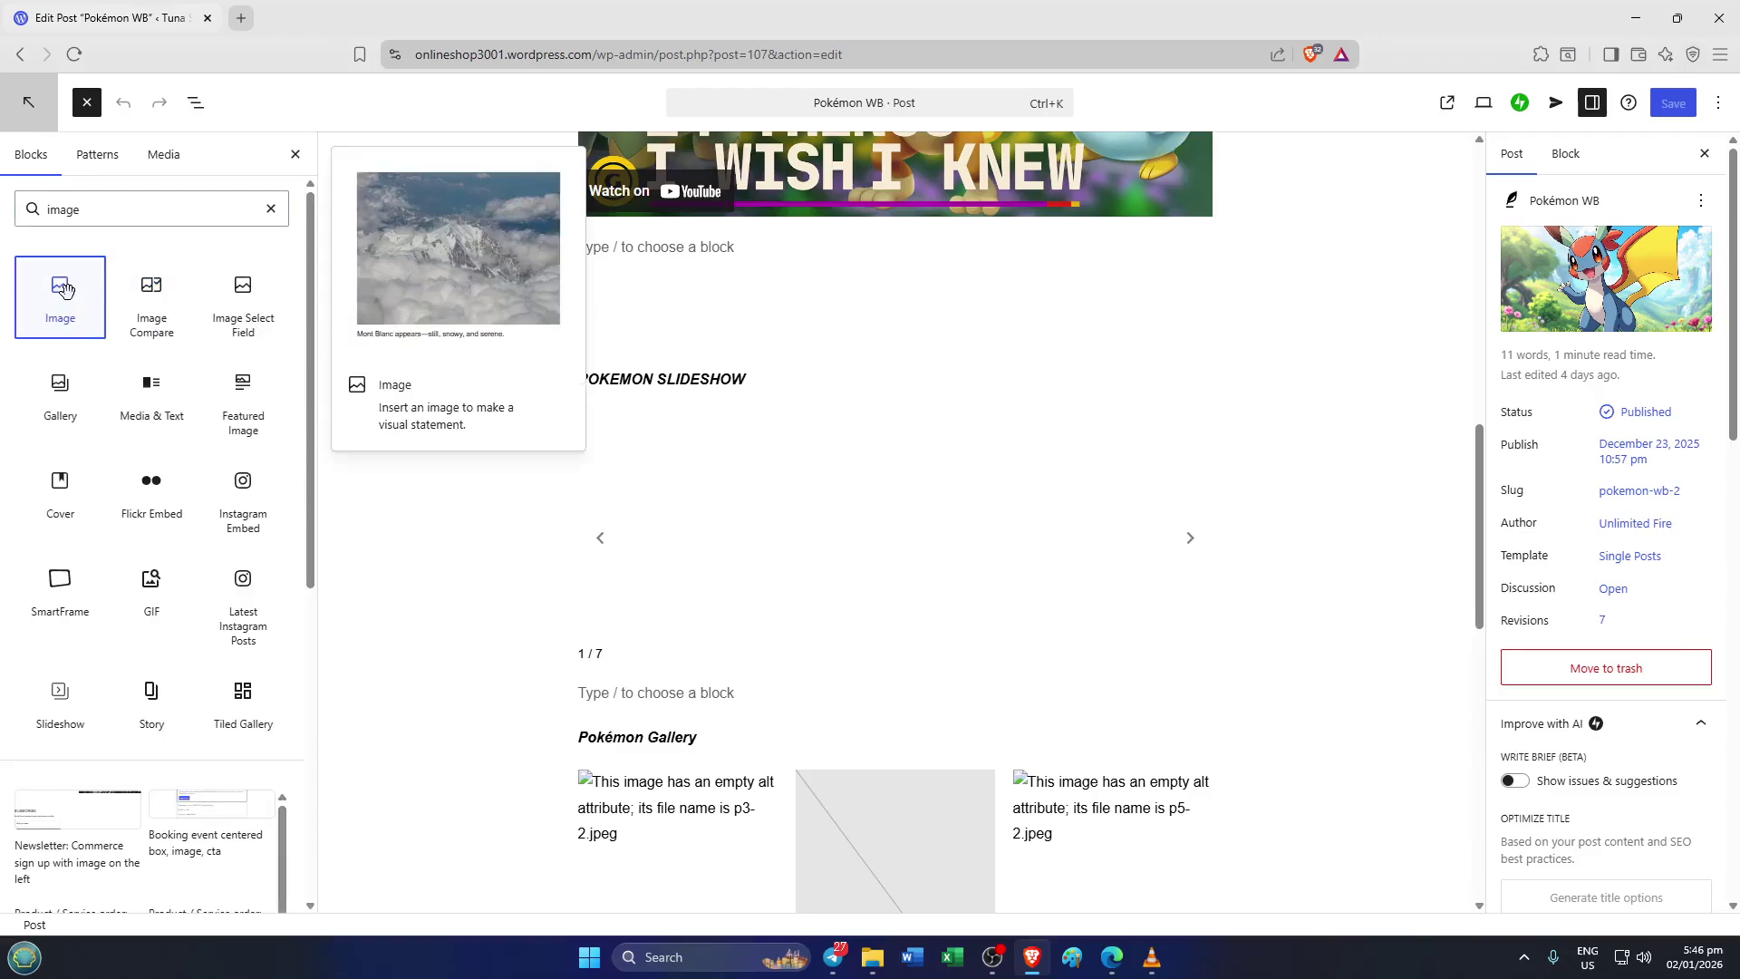
{"action": "key", "text": "Return"}
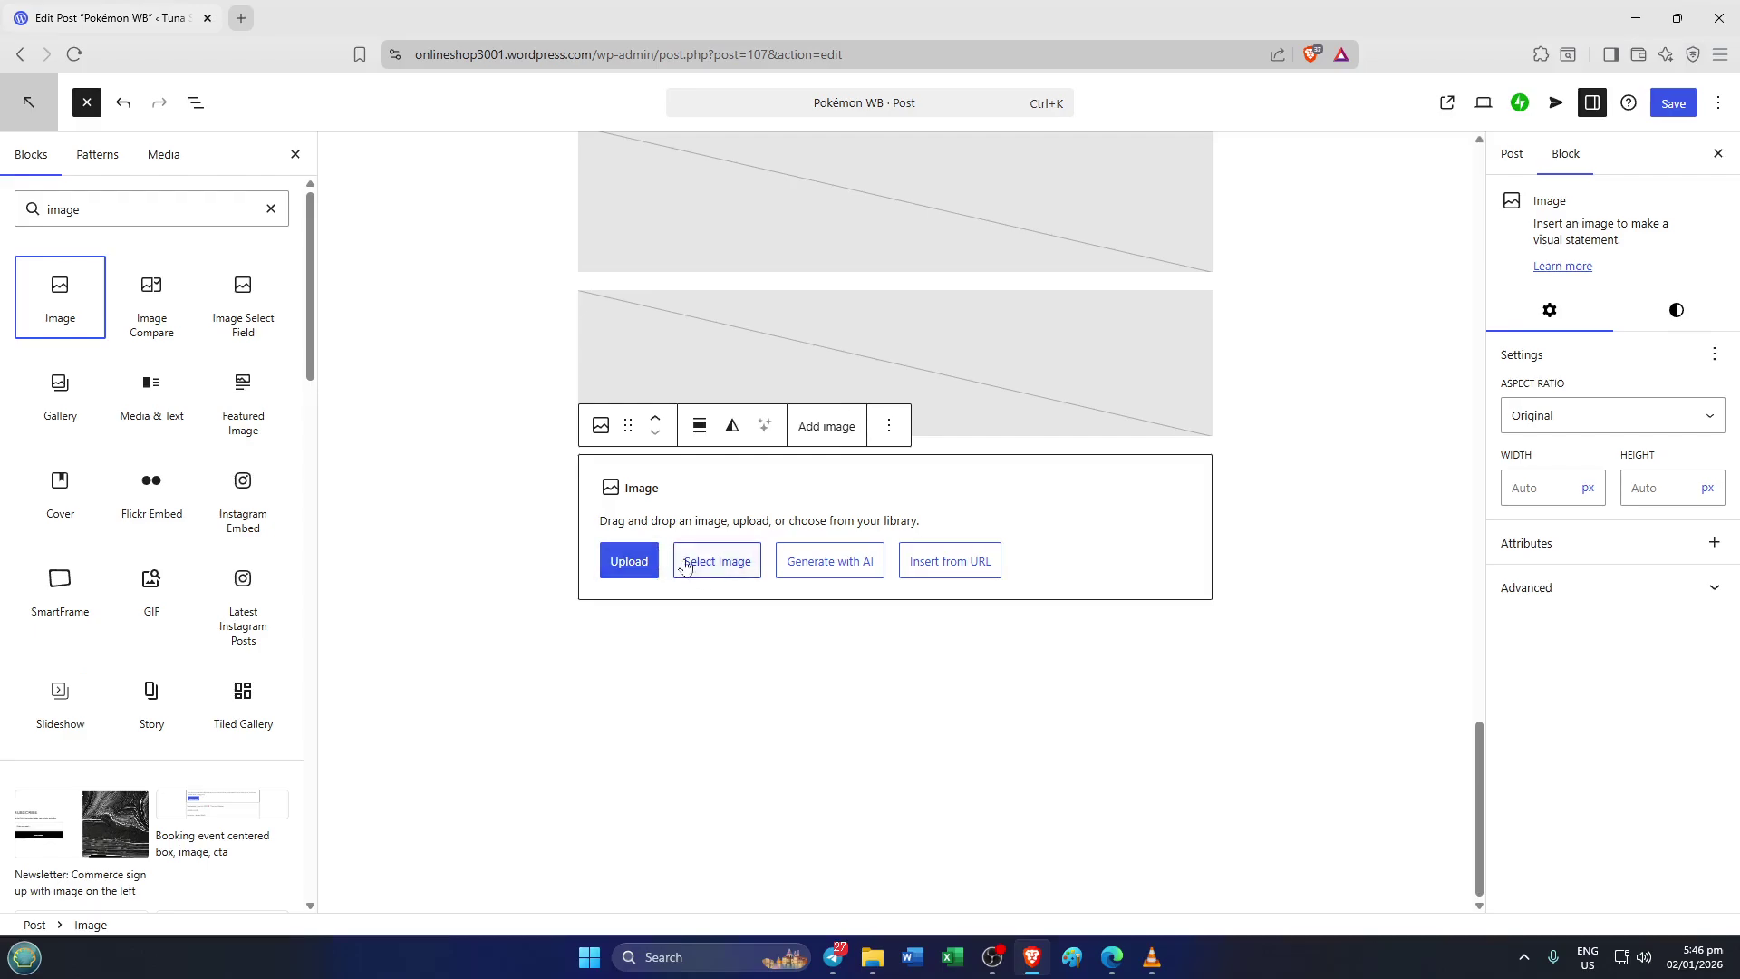
Fill the new Image block with the Eevee picture p6-1.jpeg from the Media Library.
{"action": "left_click", "coordinate": [710, 561]}
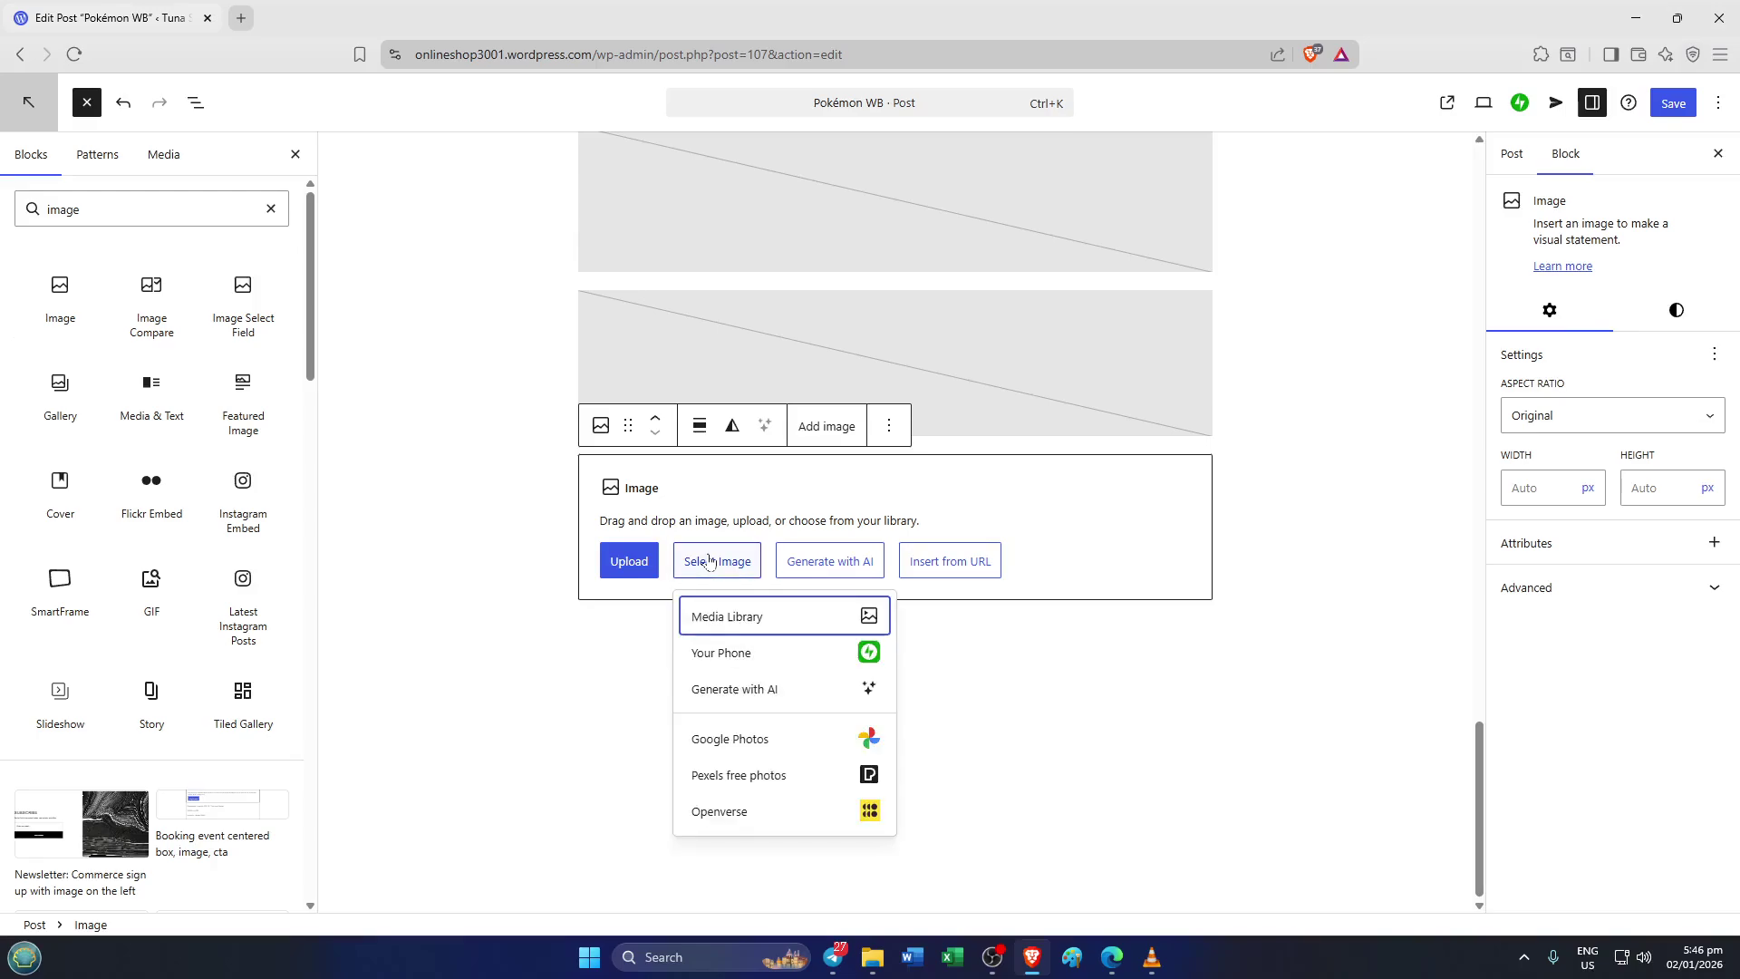
{"action": "left_click", "coordinate": [733, 618]}
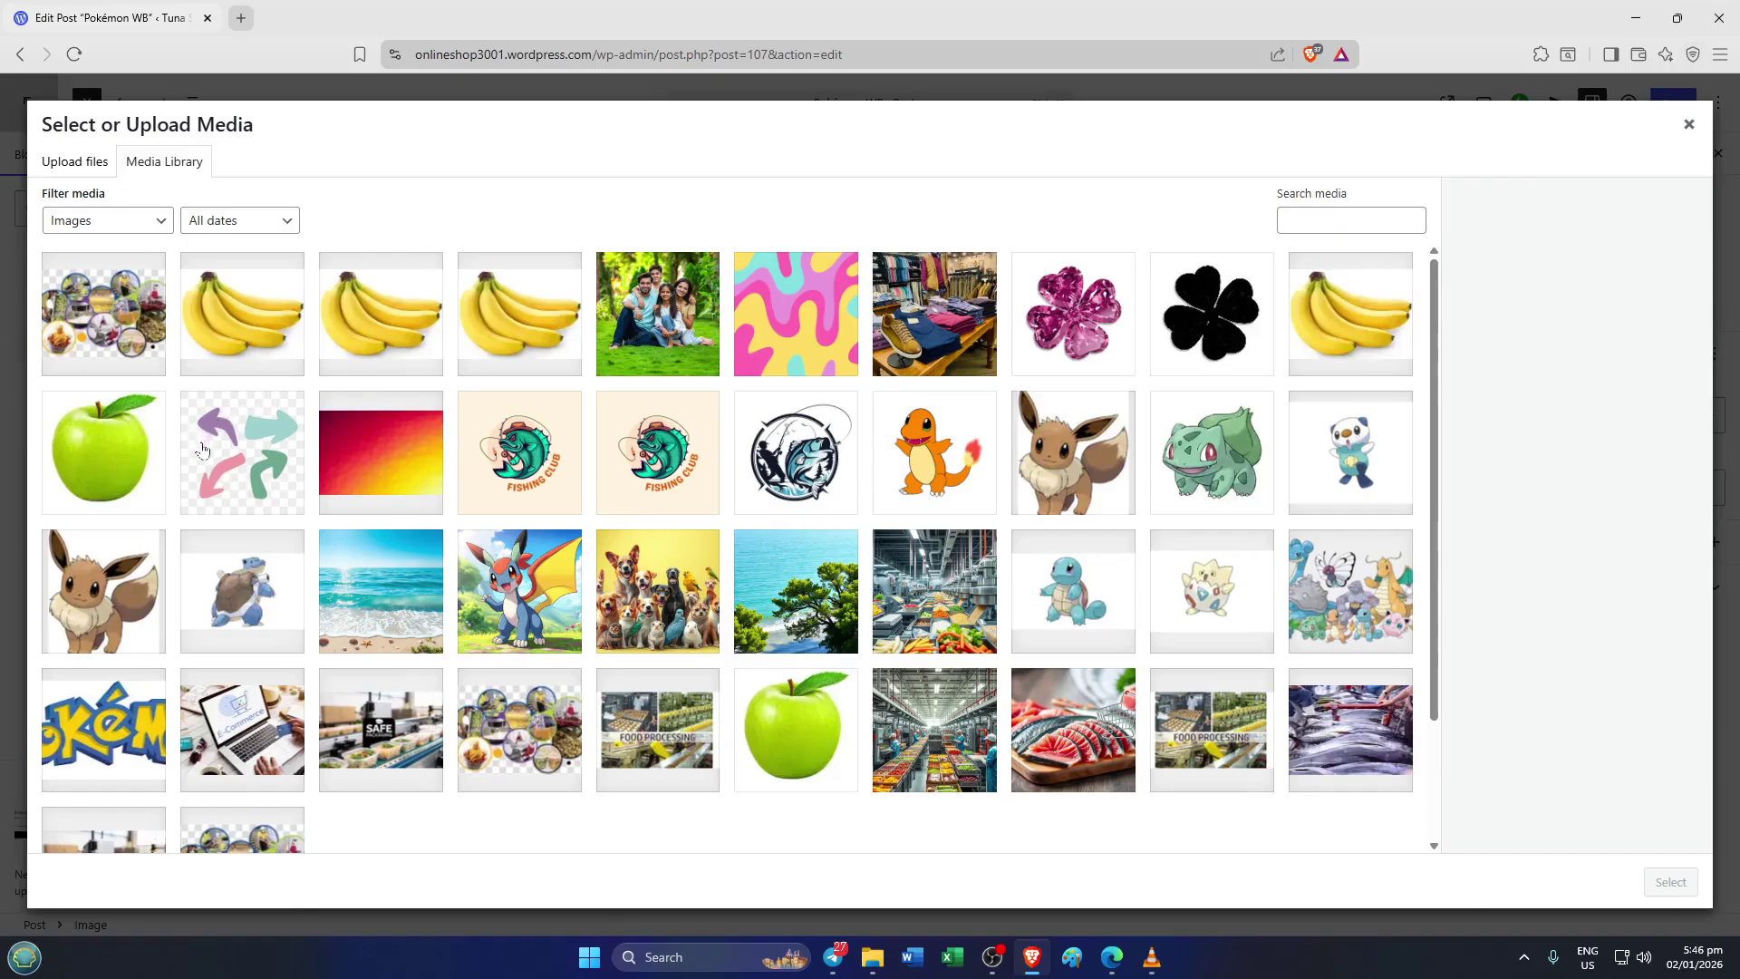
{"action": "left_click", "coordinate": [130, 588]}
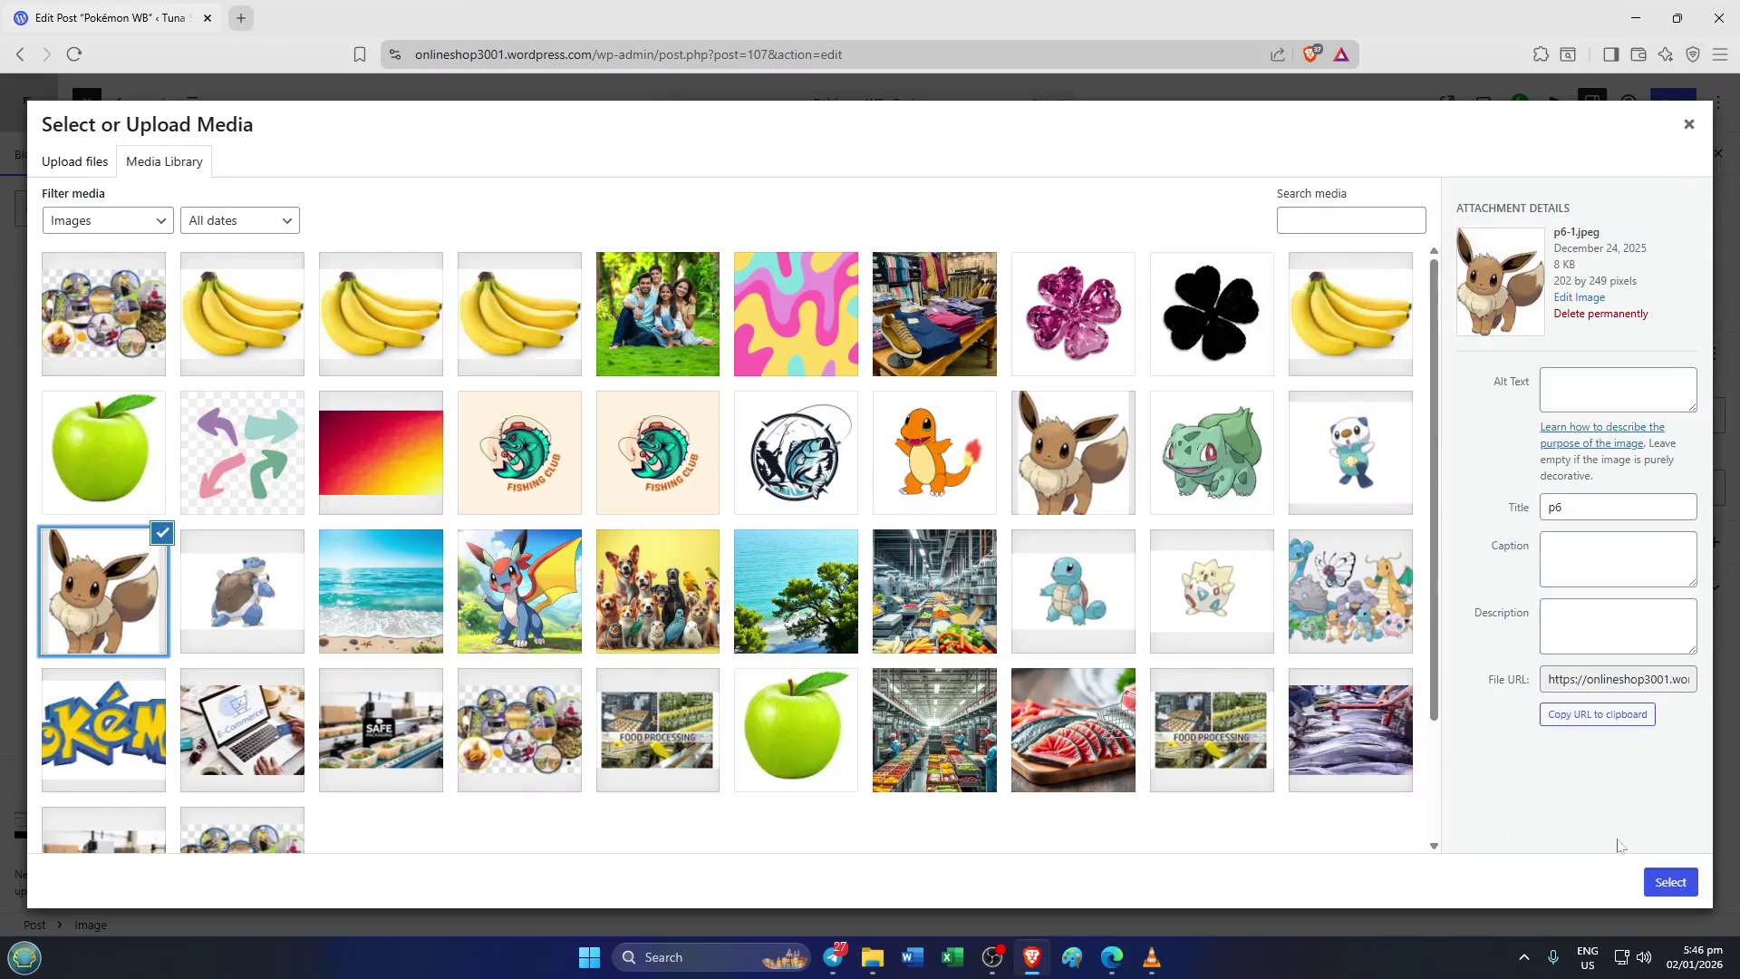
{"action": "left_click", "coordinate": [1670, 881]}
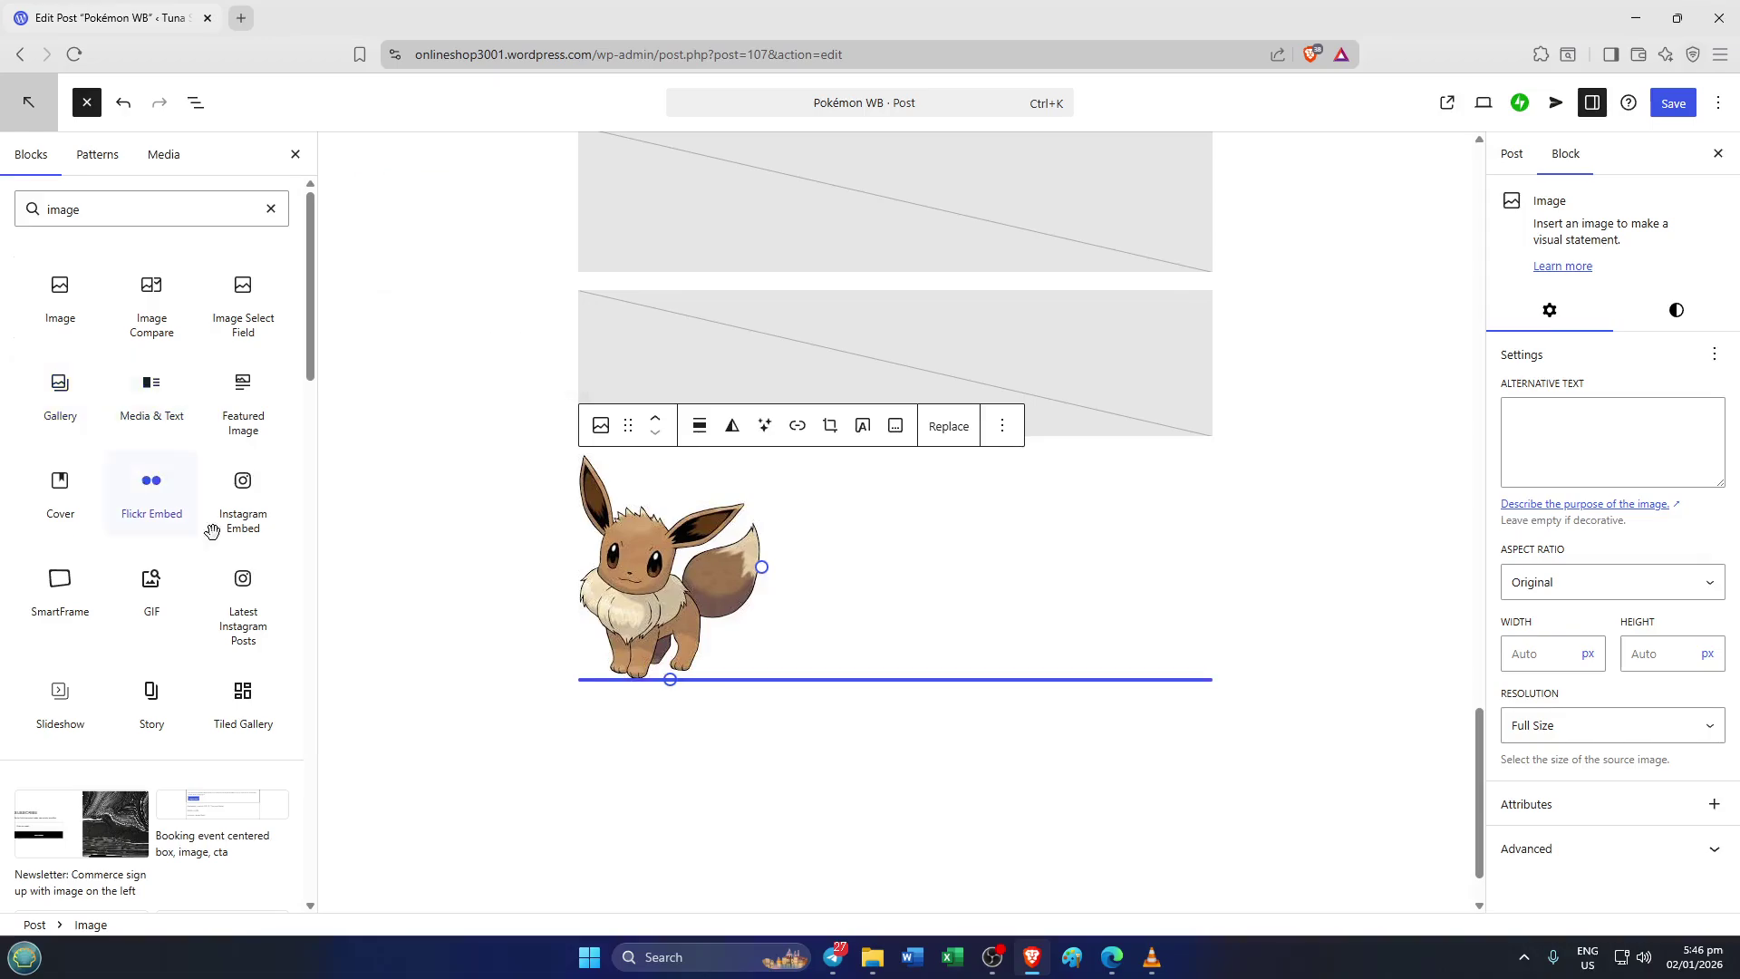
Insert the "Services 6" pattern from the image-related patterns below the Eevee picture.
{"action": "left_click", "coordinate": [696, 771]}
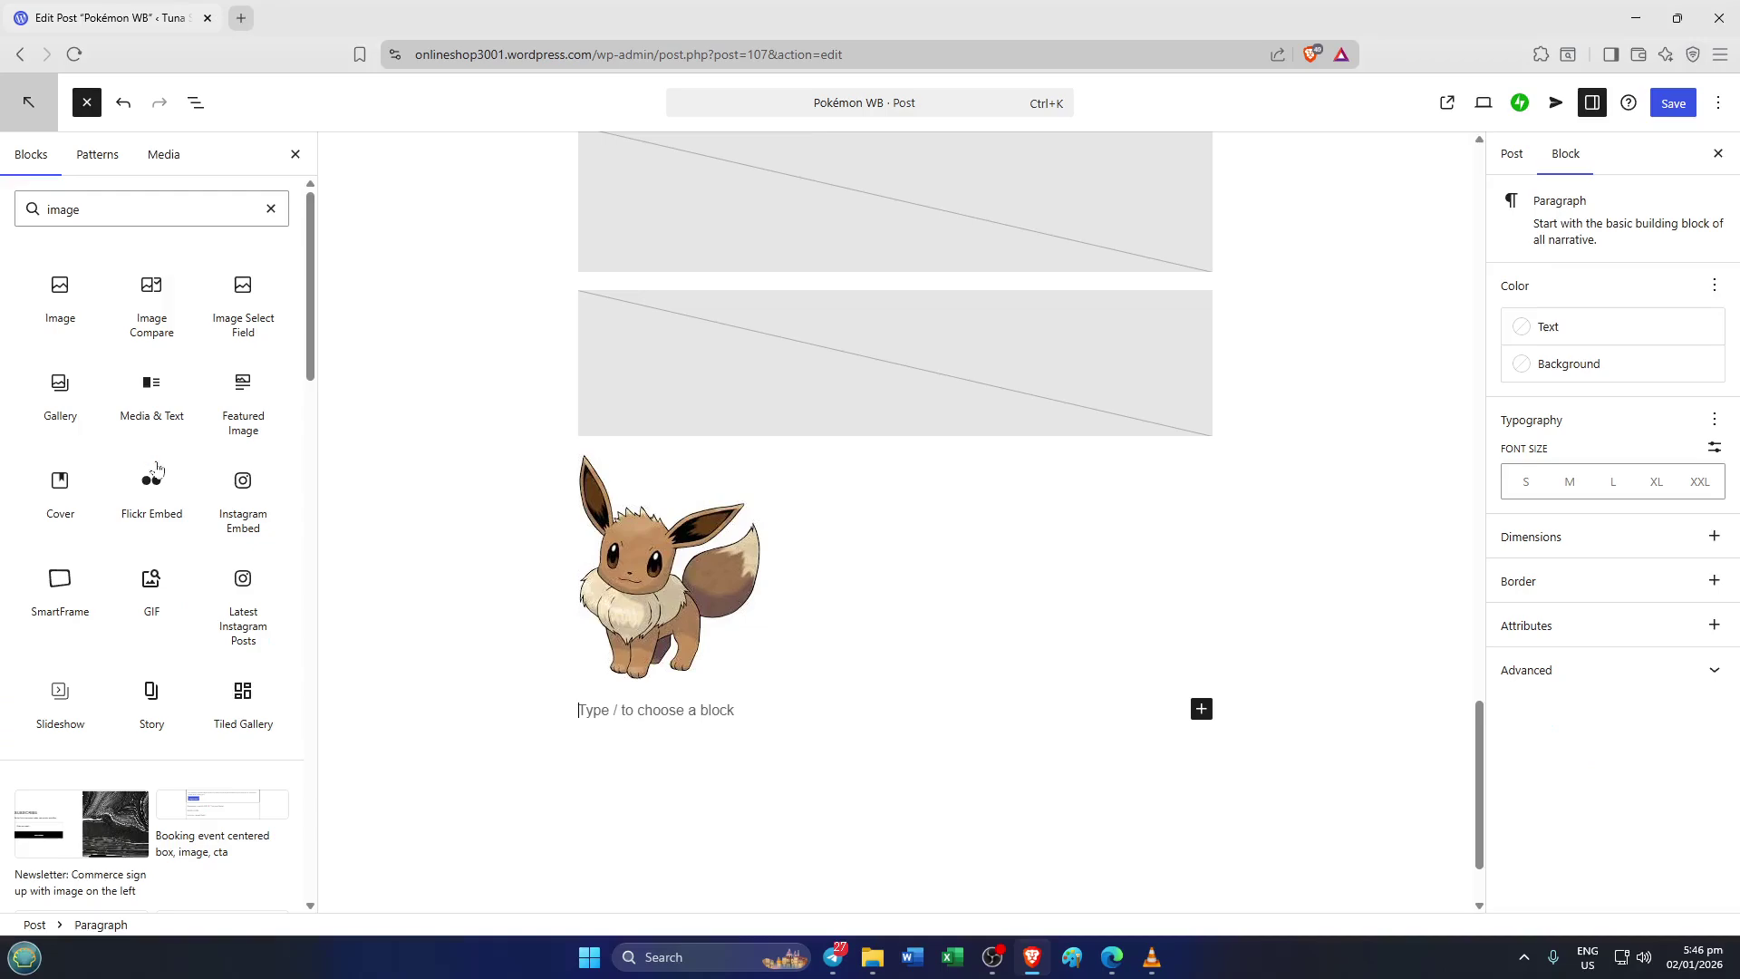
{"action": "scroll", "coordinate": [156, 480], "scroll_direction": "down", "scroll_amount": 2}
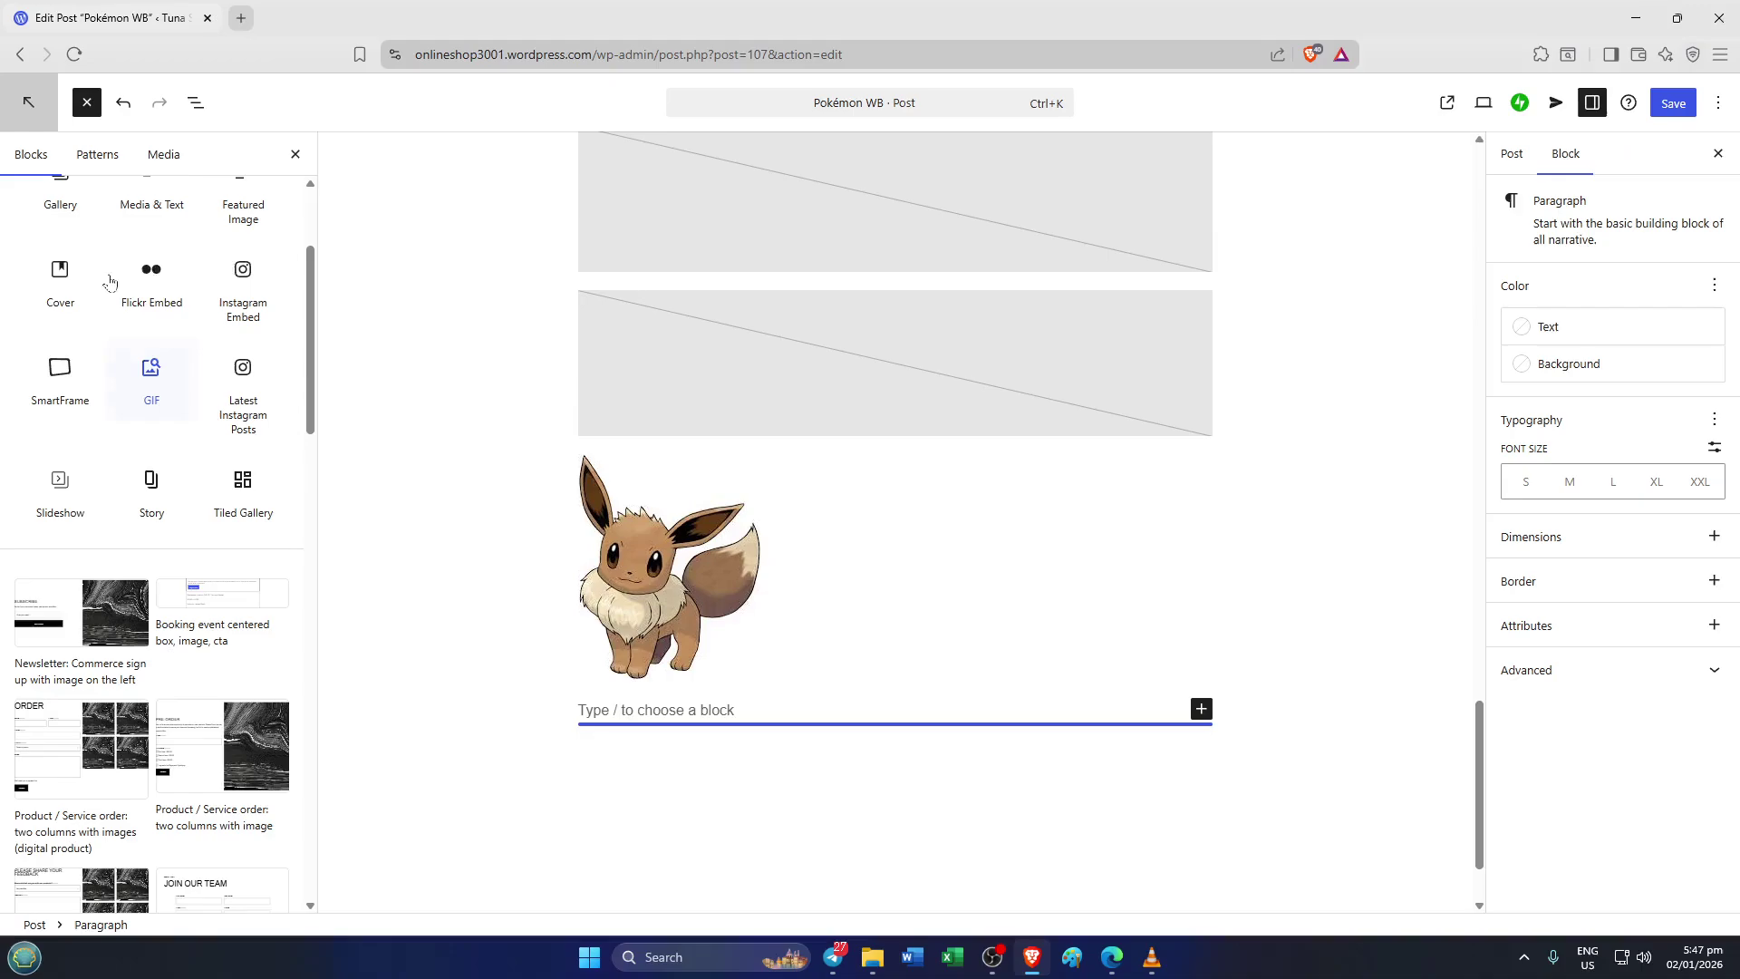
{"action": "scroll", "coordinate": [113, 221], "scroll_direction": "up", "scroll_amount": 3}
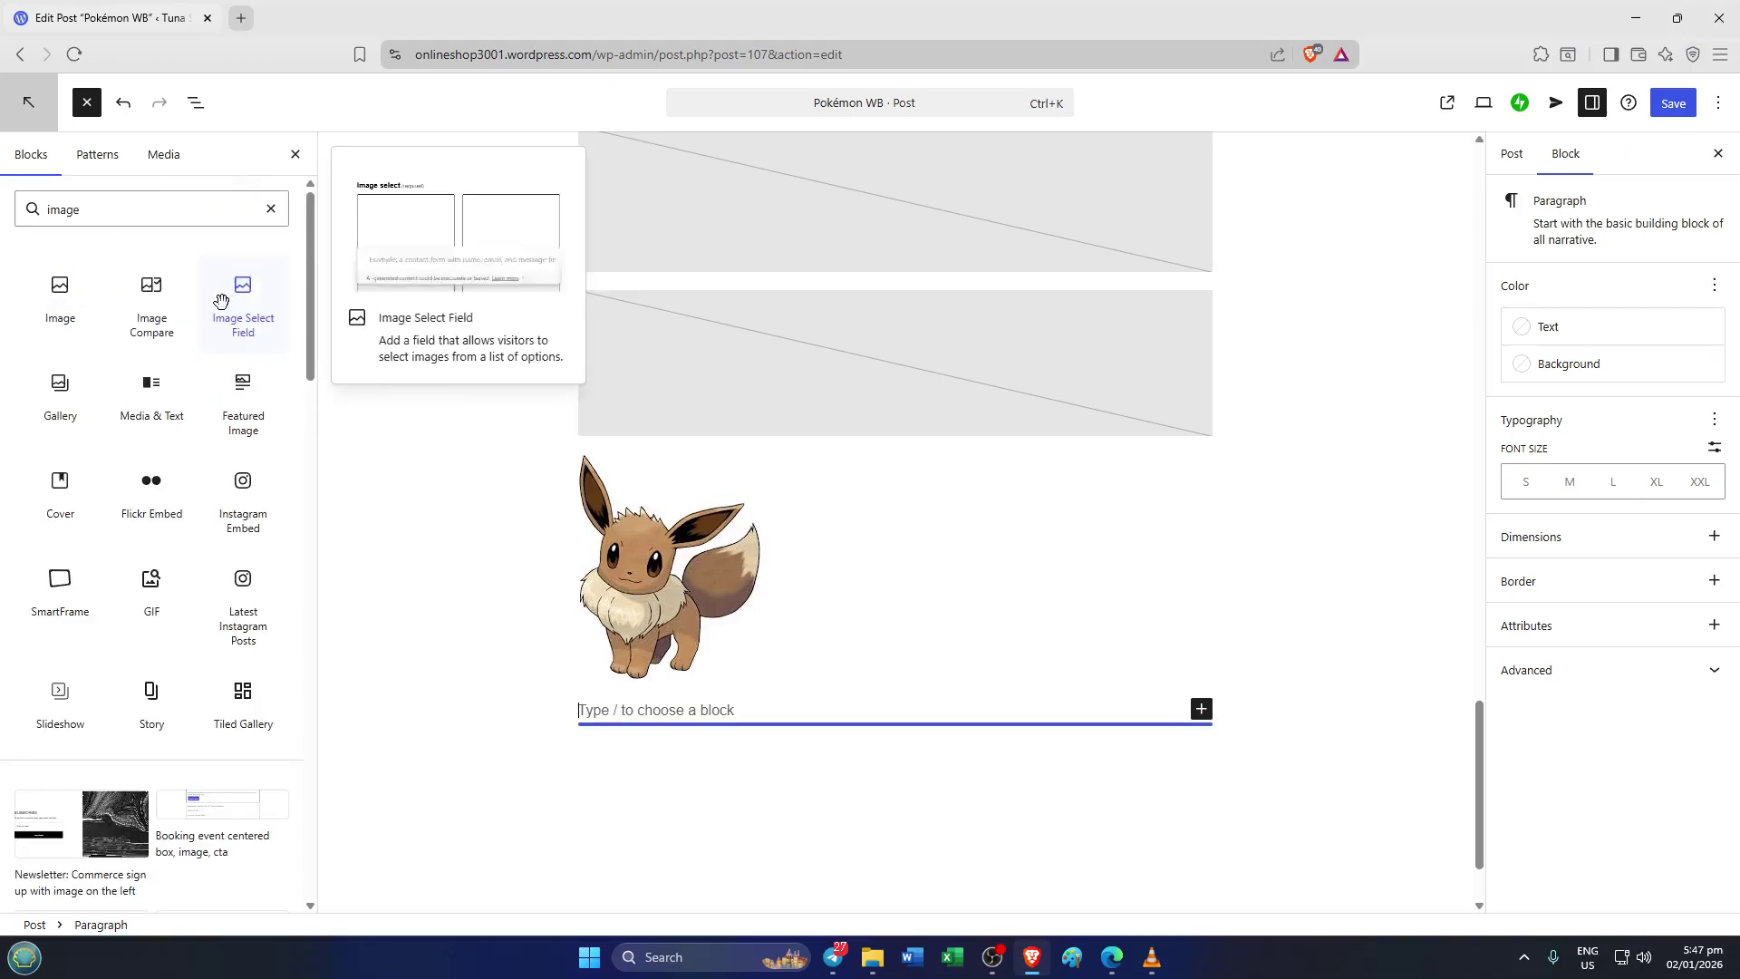
{"action": "left_click", "coordinate": [95, 163]}
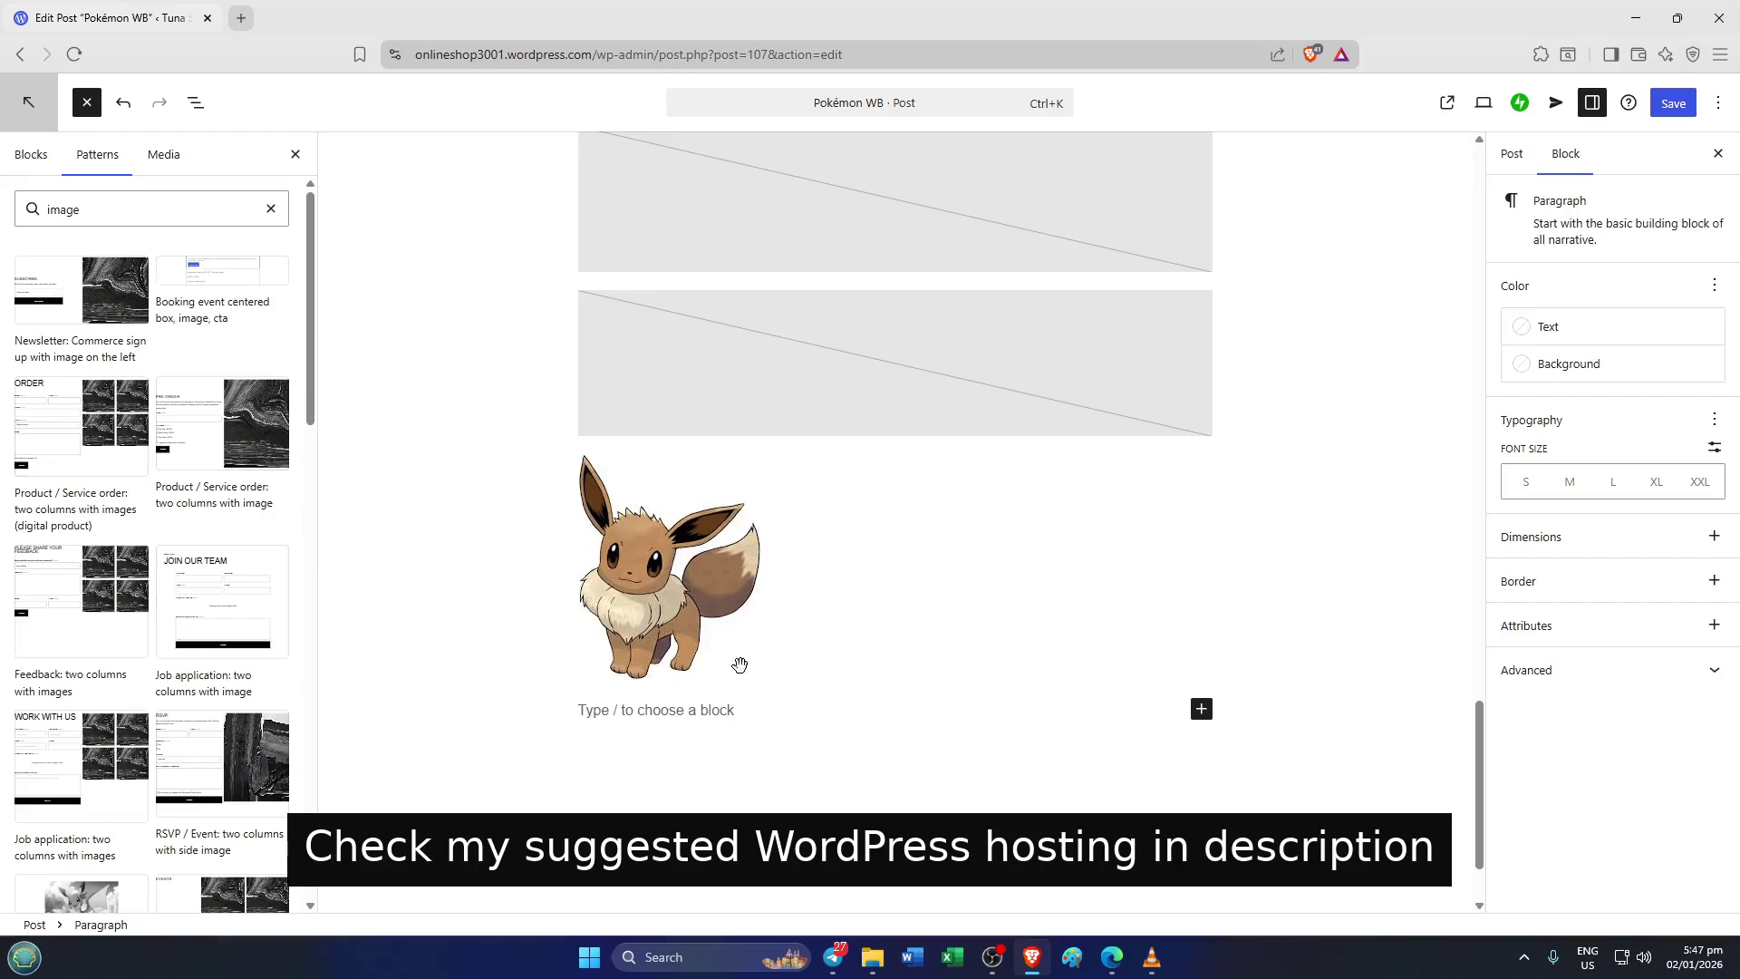
{"action": "scroll", "coordinate": [918, 682], "scroll_direction": "down", "scroll_amount": 1}
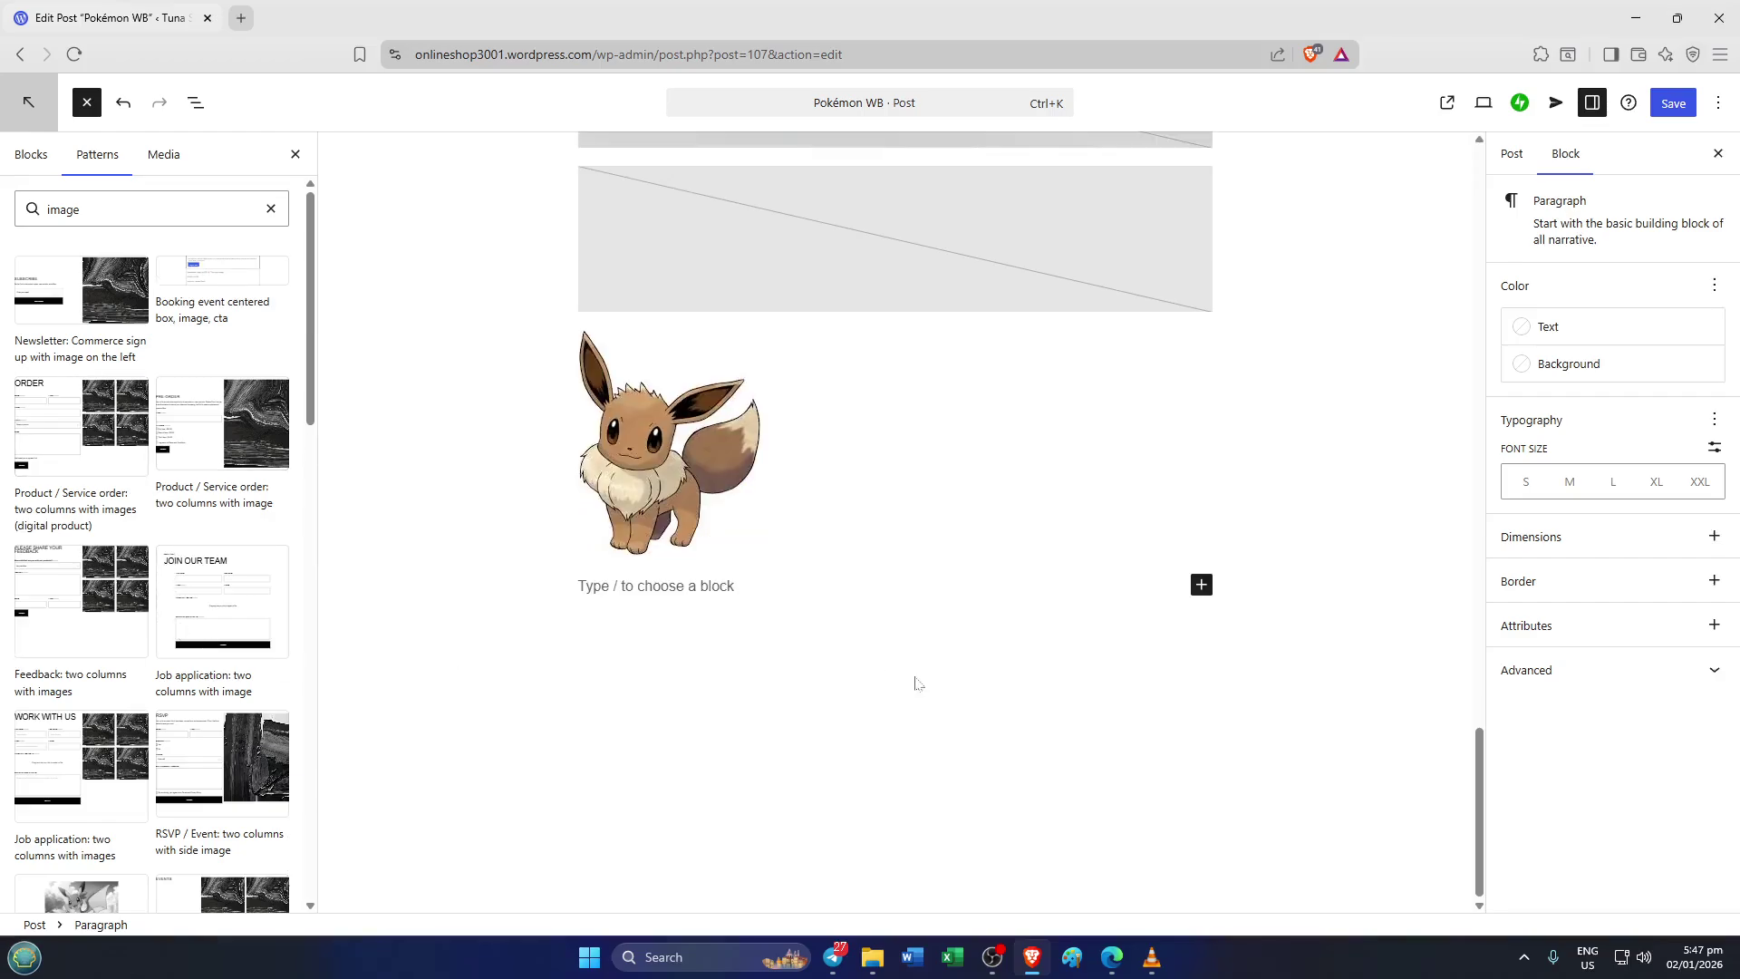
{"action": "scroll", "coordinate": [163, 623], "scroll_direction": "down", "scroll_amount": 3}
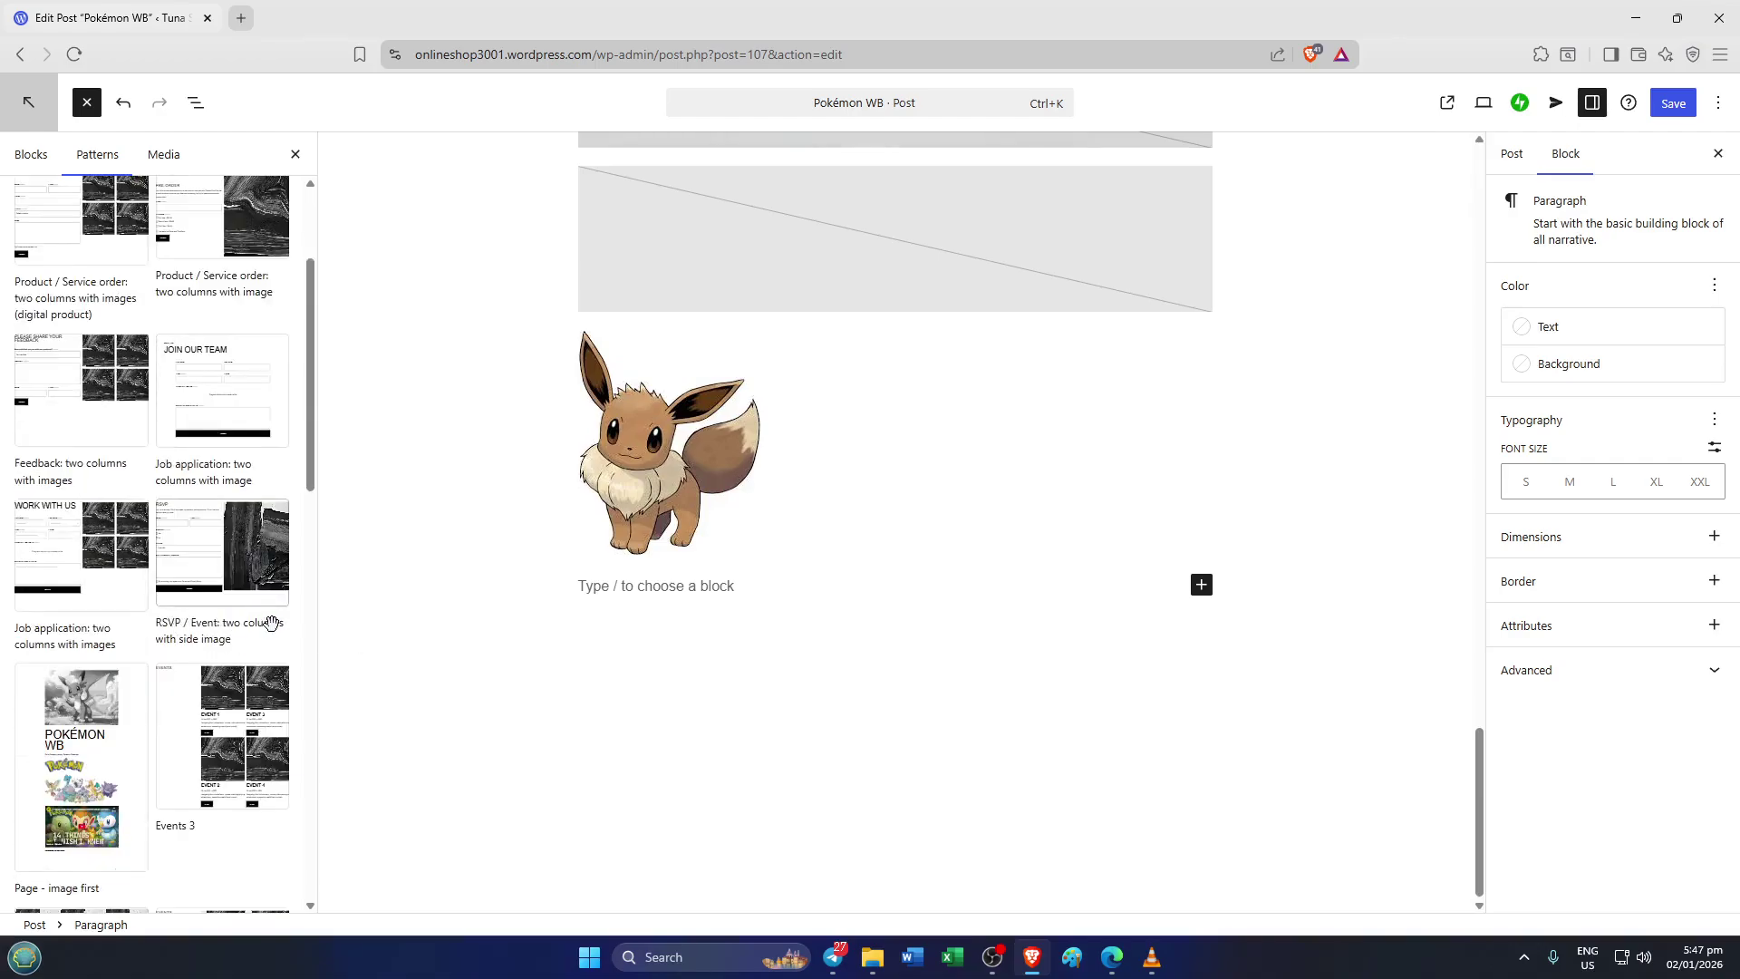
{"action": "scroll", "coordinate": [272, 625], "scroll_direction": "down", "scroll_amount": 2}
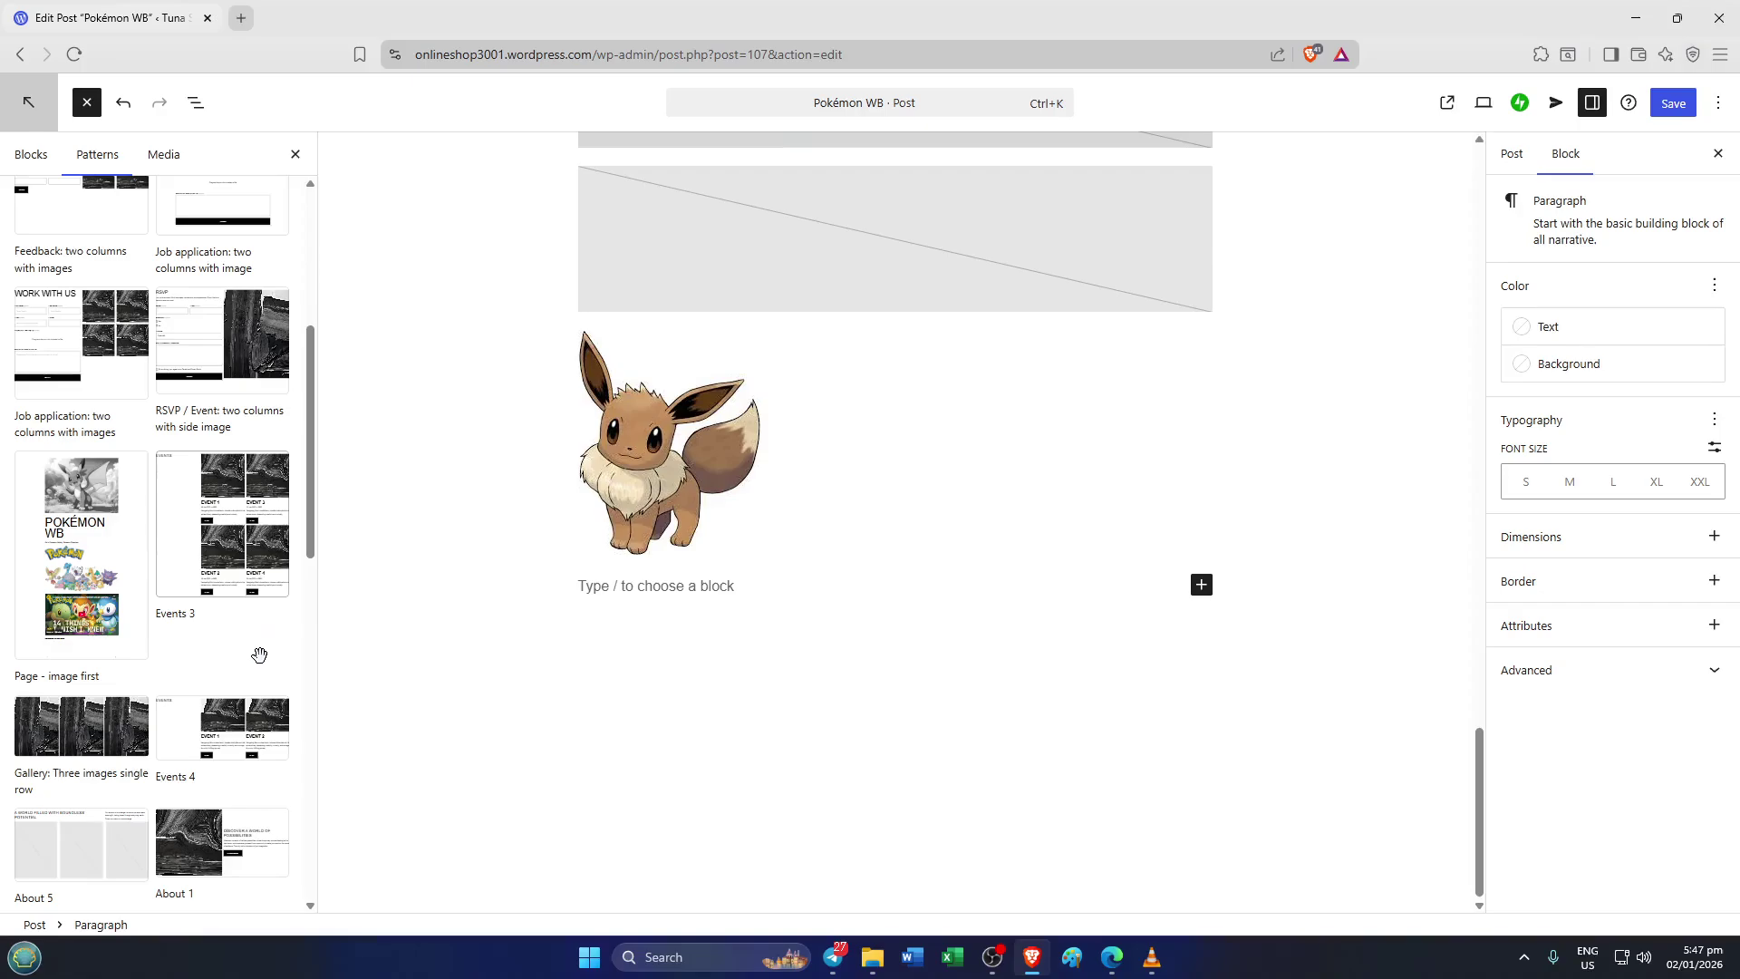
{"action": "scroll", "coordinate": [259, 655], "scroll_direction": "down", "scroll_amount": 5}
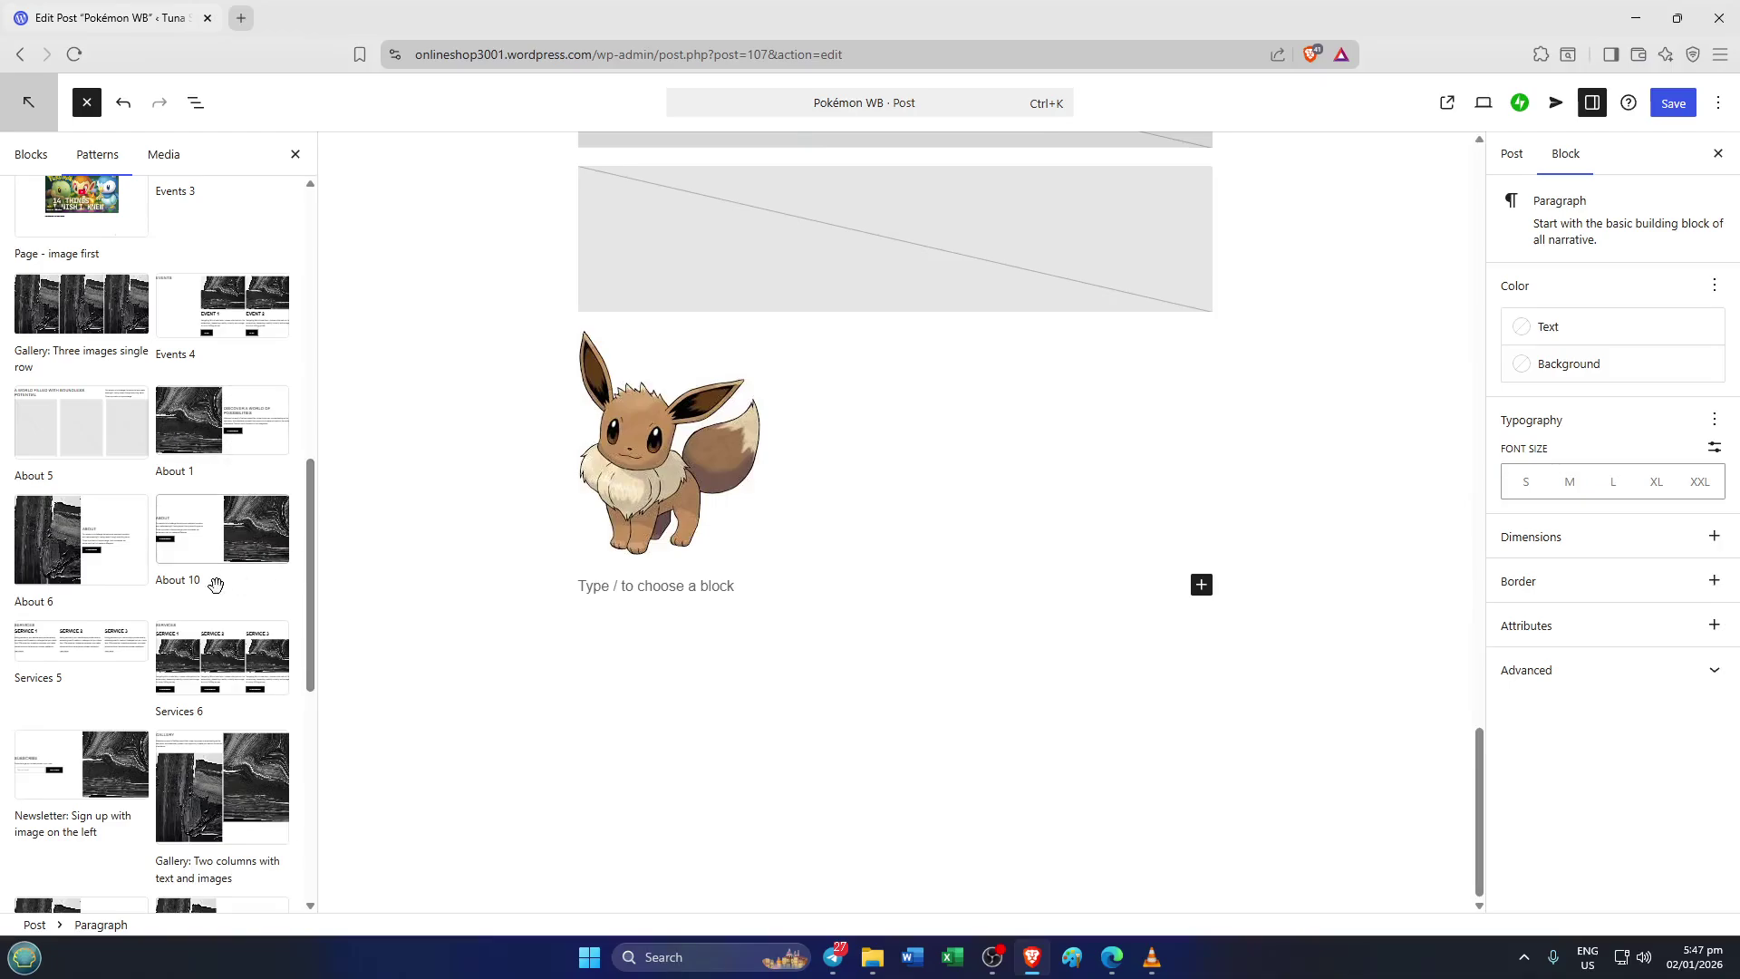
{"action": "scroll", "coordinate": [271, 634], "scroll_direction": "down", "scroll_amount": 2}
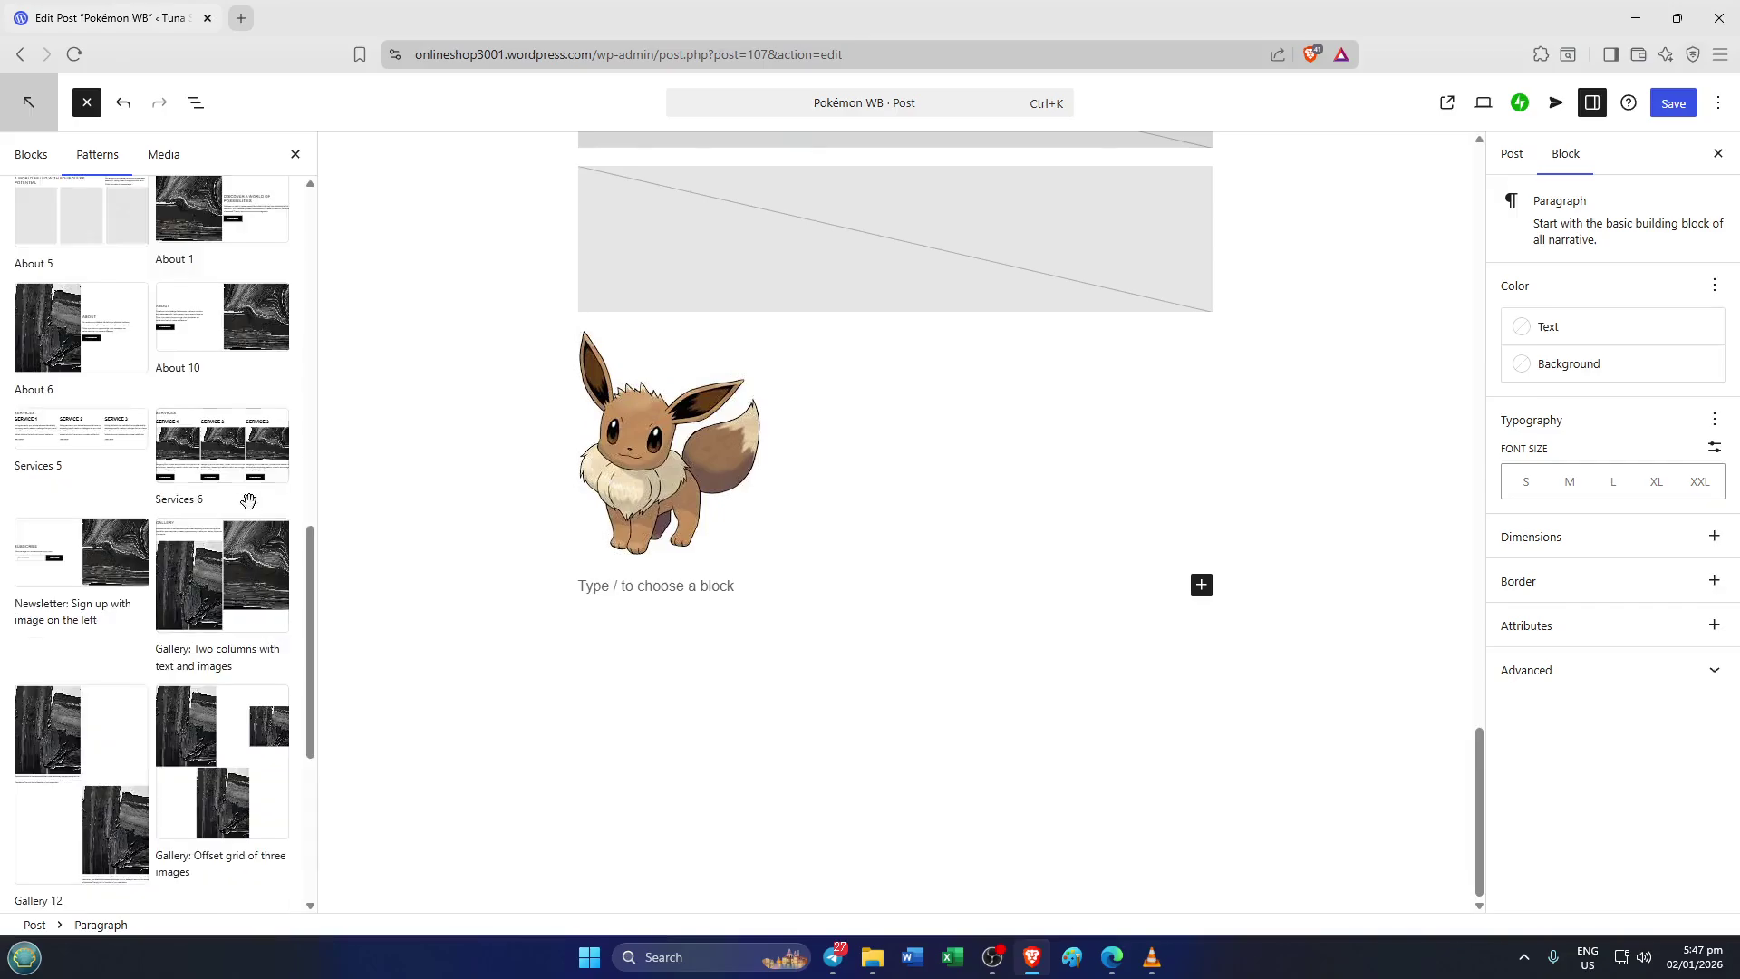
{"action": "scroll", "coordinate": [249, 448], "scroll_direction": "up", "scroll_amount": 2}
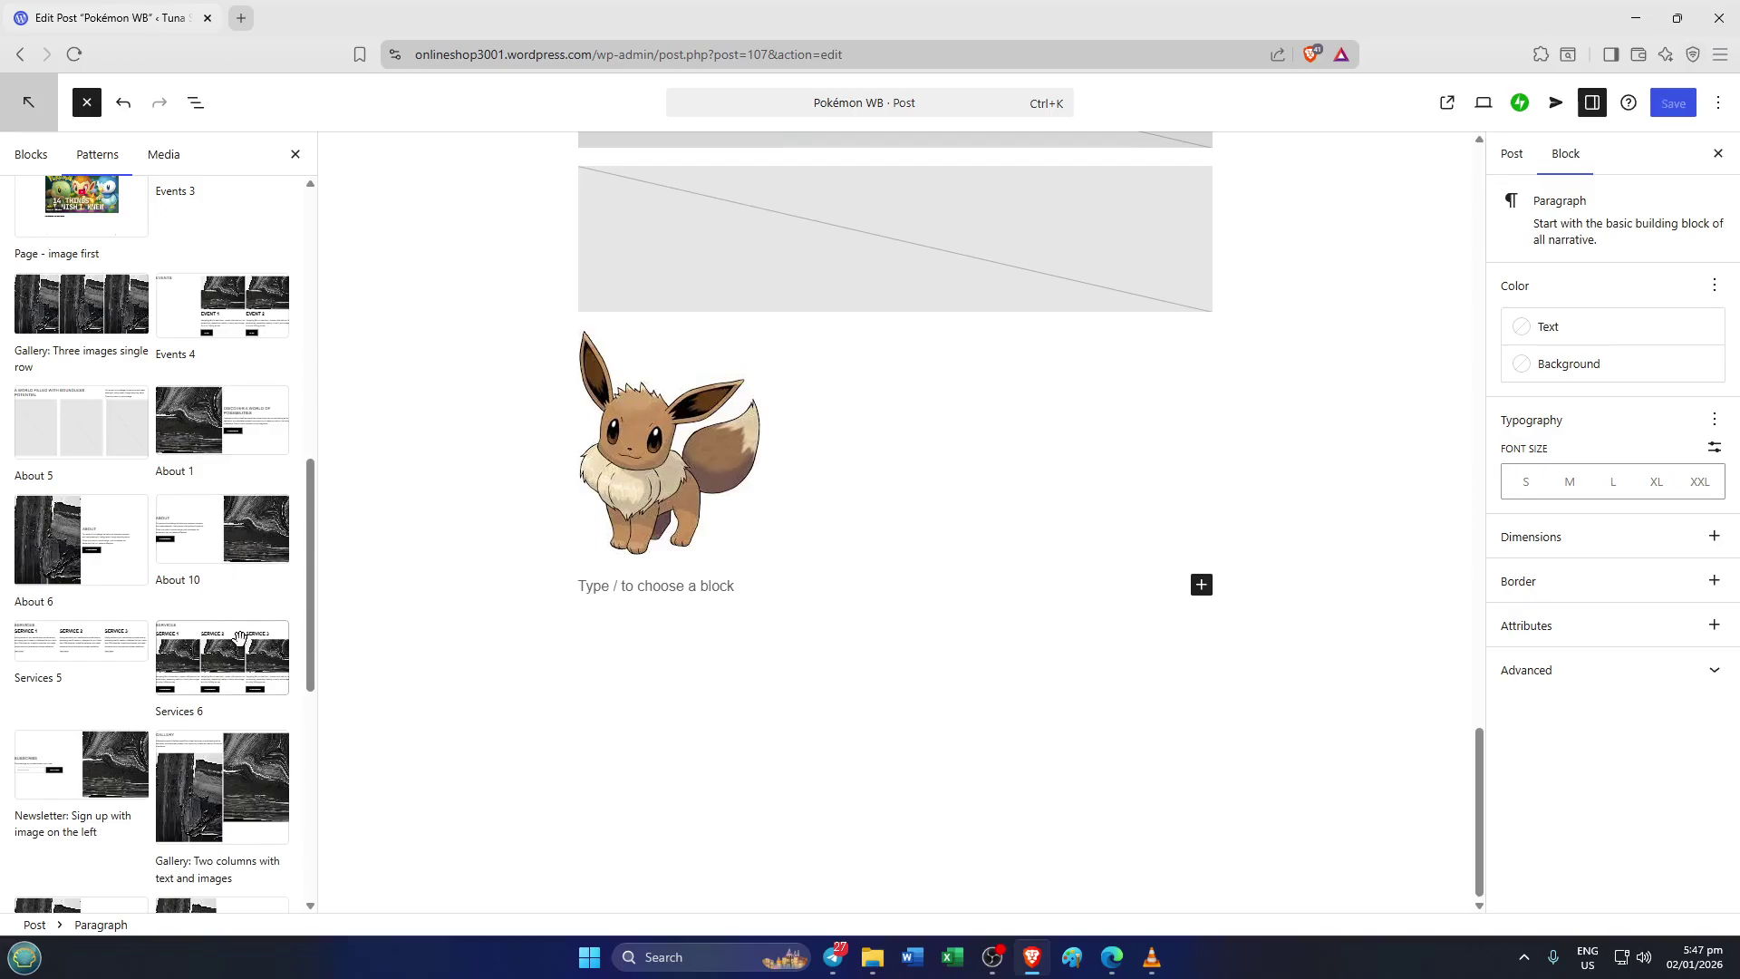
{"action": "left_click", "coordinate": [238, 642]}
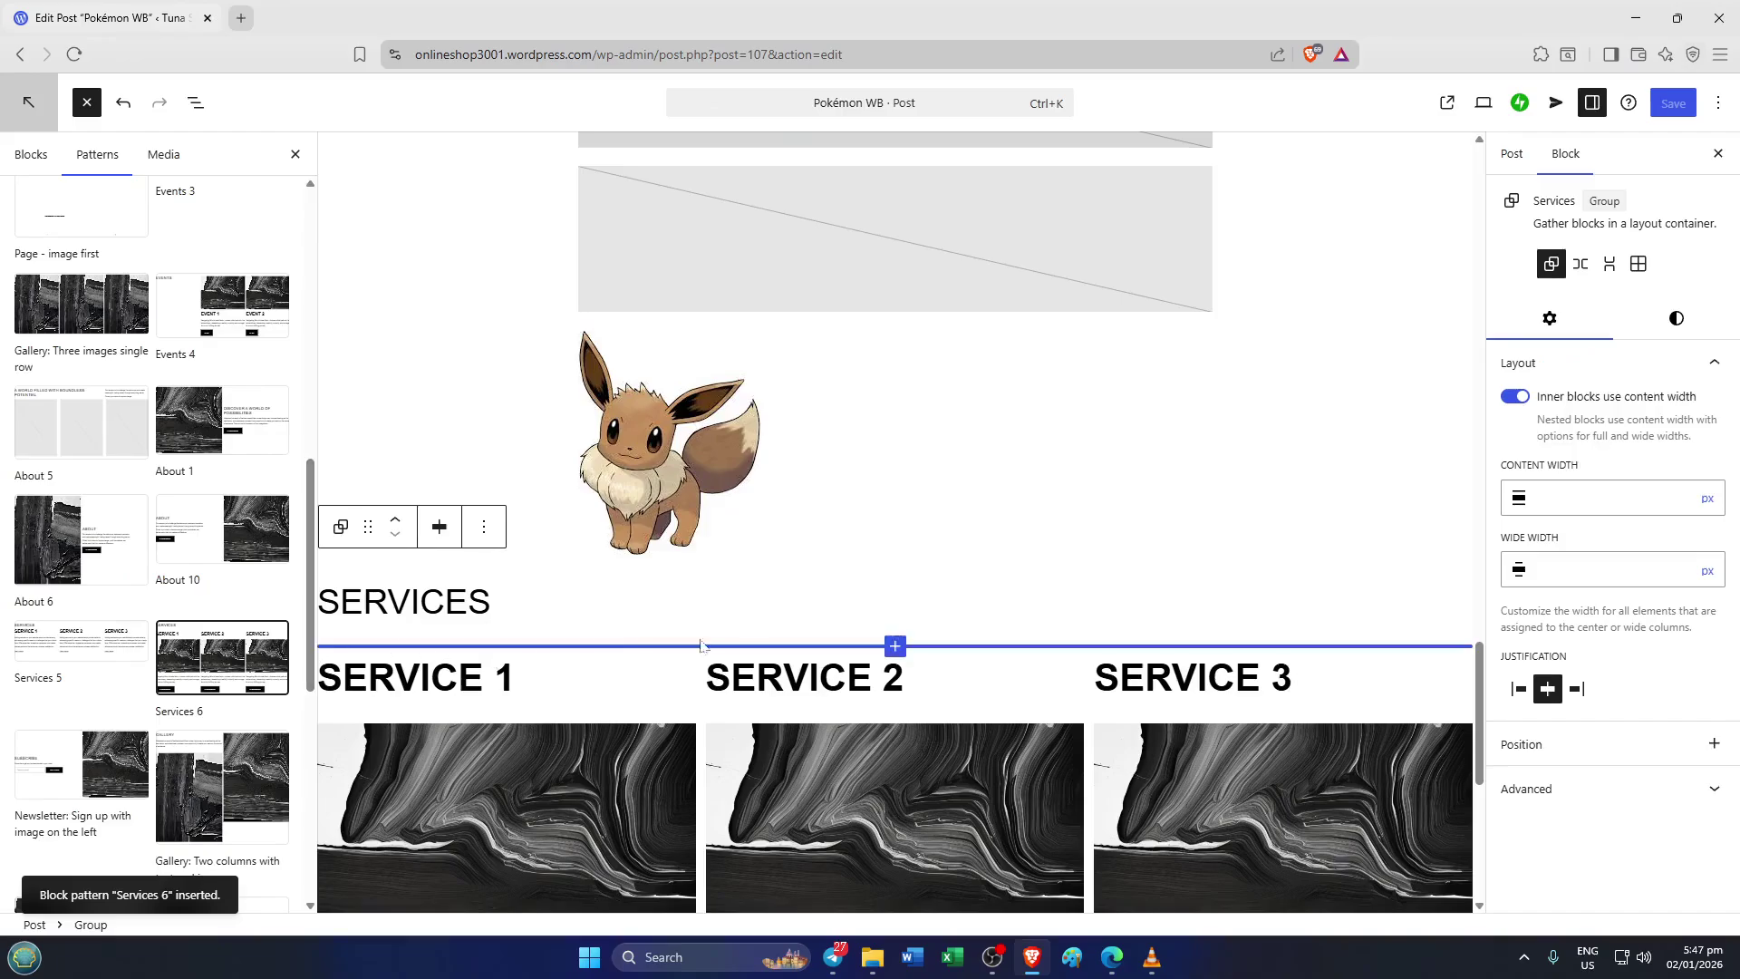
{"action": "scroll", "coordinate": [1104, 606], "scroll_direction": "down", "scroll_amount": 2}
{"action": "scroll", "coordinate": [1063, 605], "scroll_direction": "down", "scroll_amount": 2}
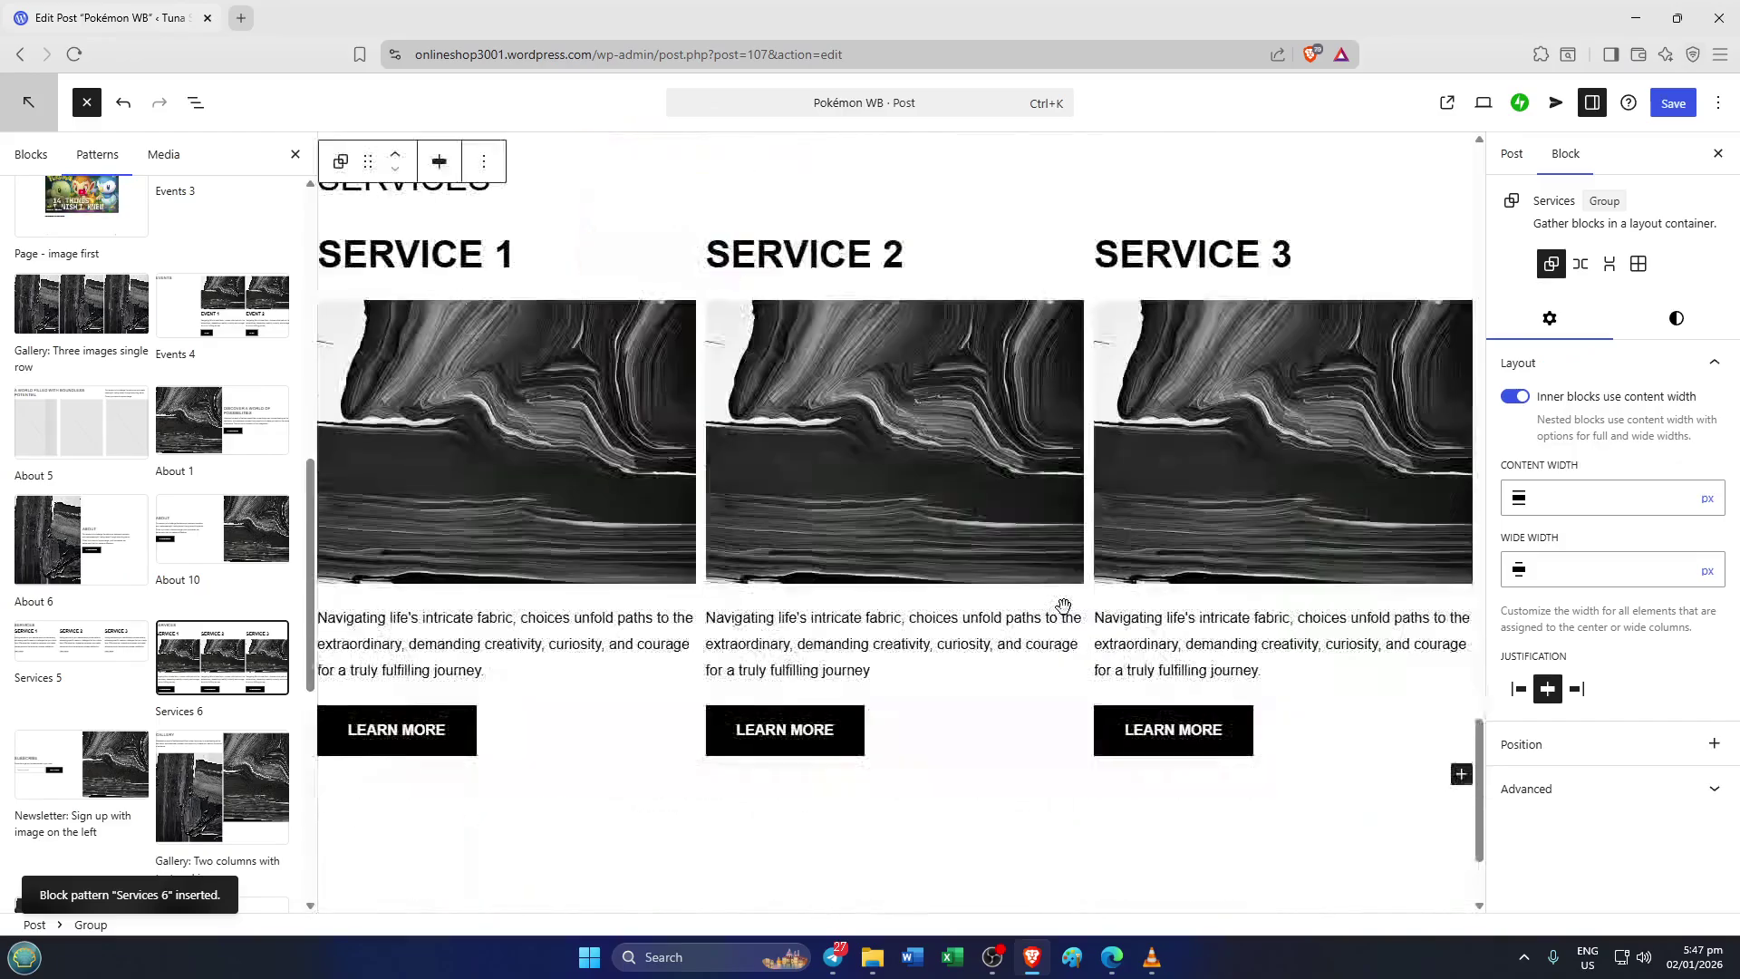
{"action": "scroll", "coordinate": [1057, 612], "scroll_direction": "up", "scroll_amount": 2}
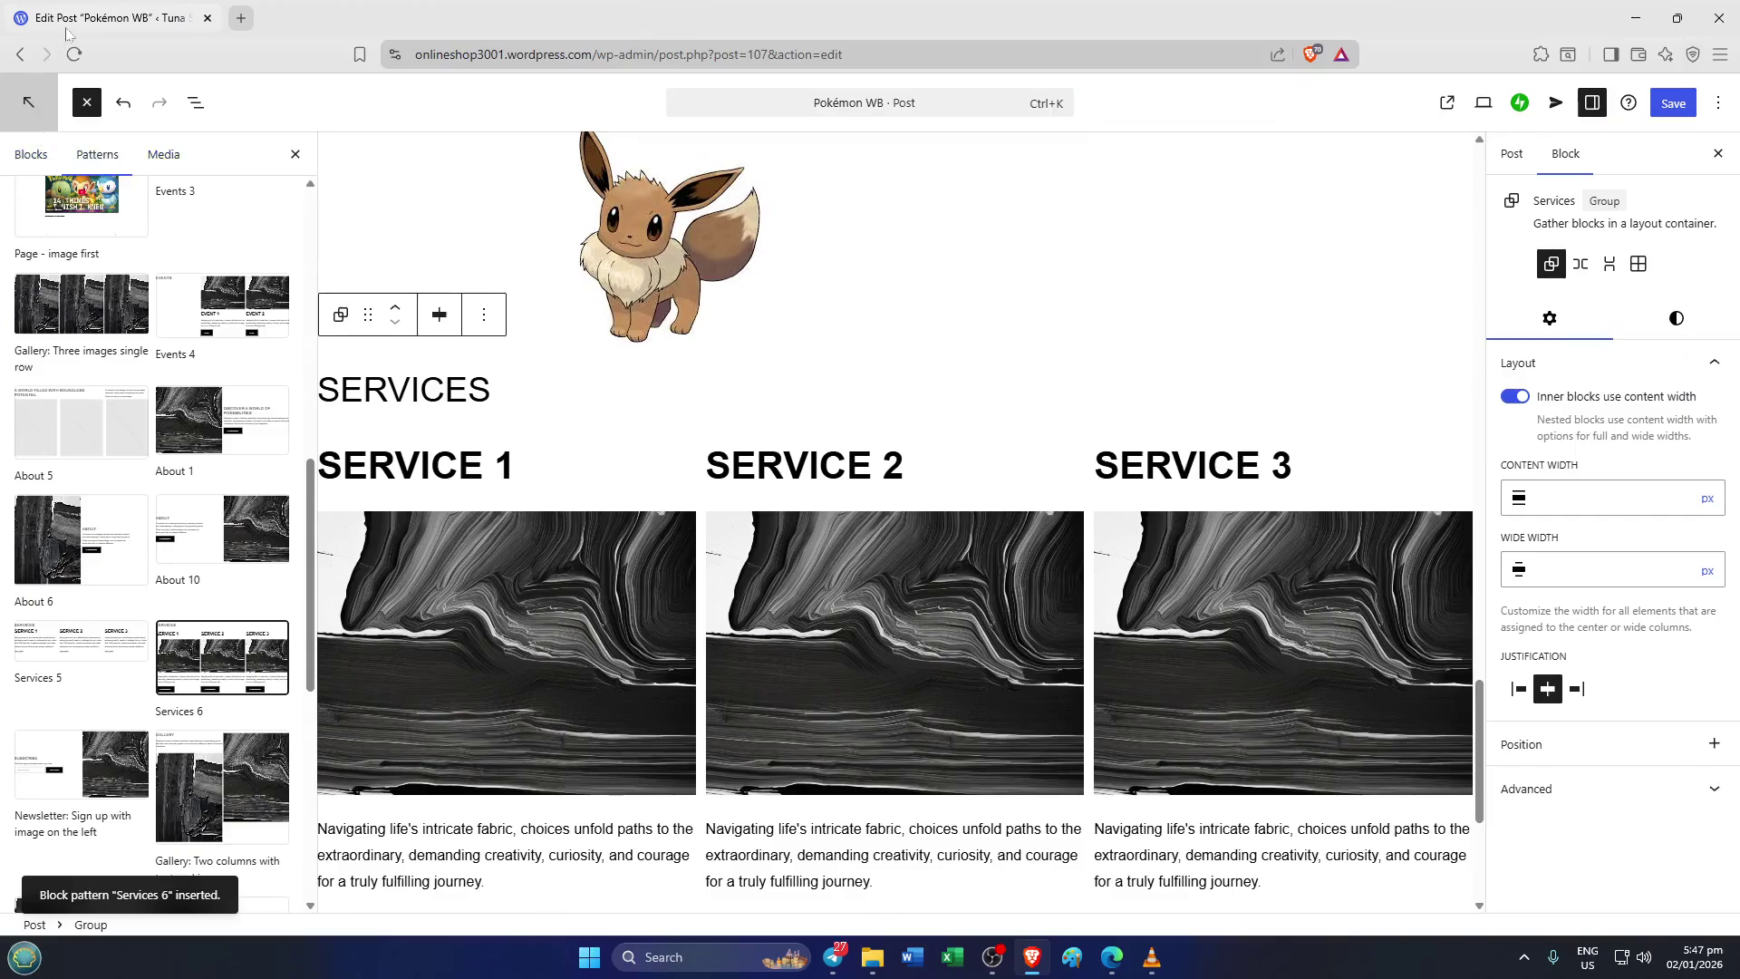
Reopen the full block library and look through its text, media, design, widget and theme blocks.
{"action": "left_click", "coordinate": [13, 106]}
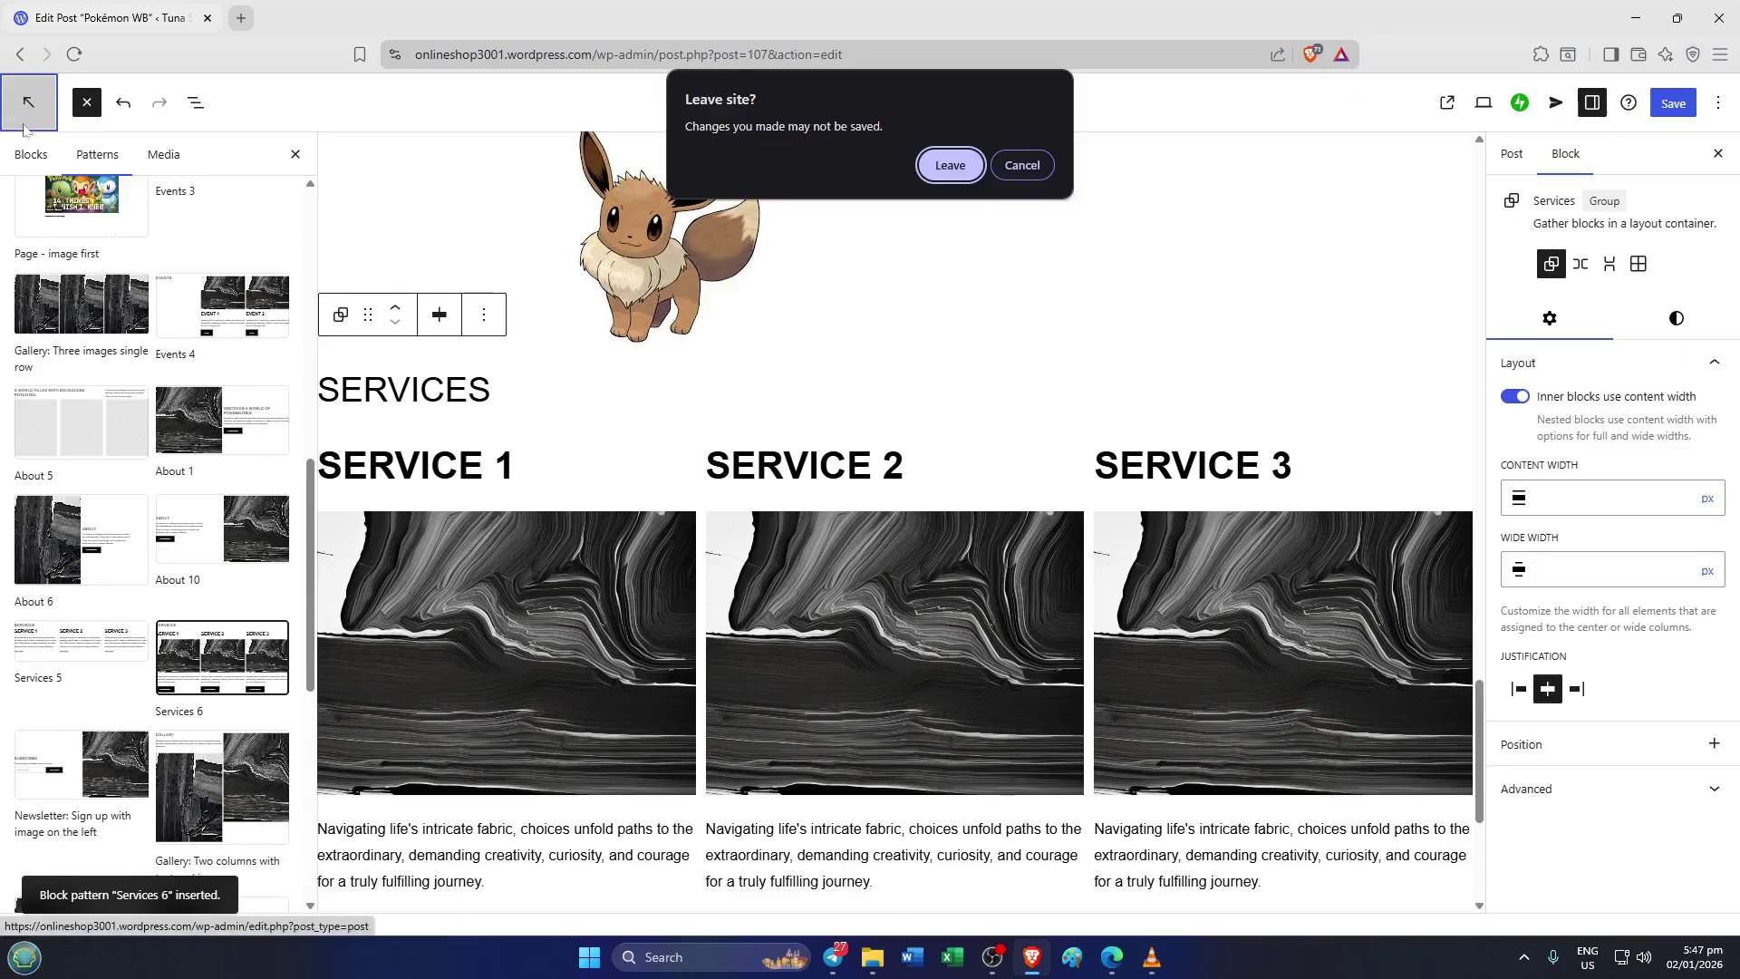
{"action": "left_click", "coordinate": [1022, 165]}
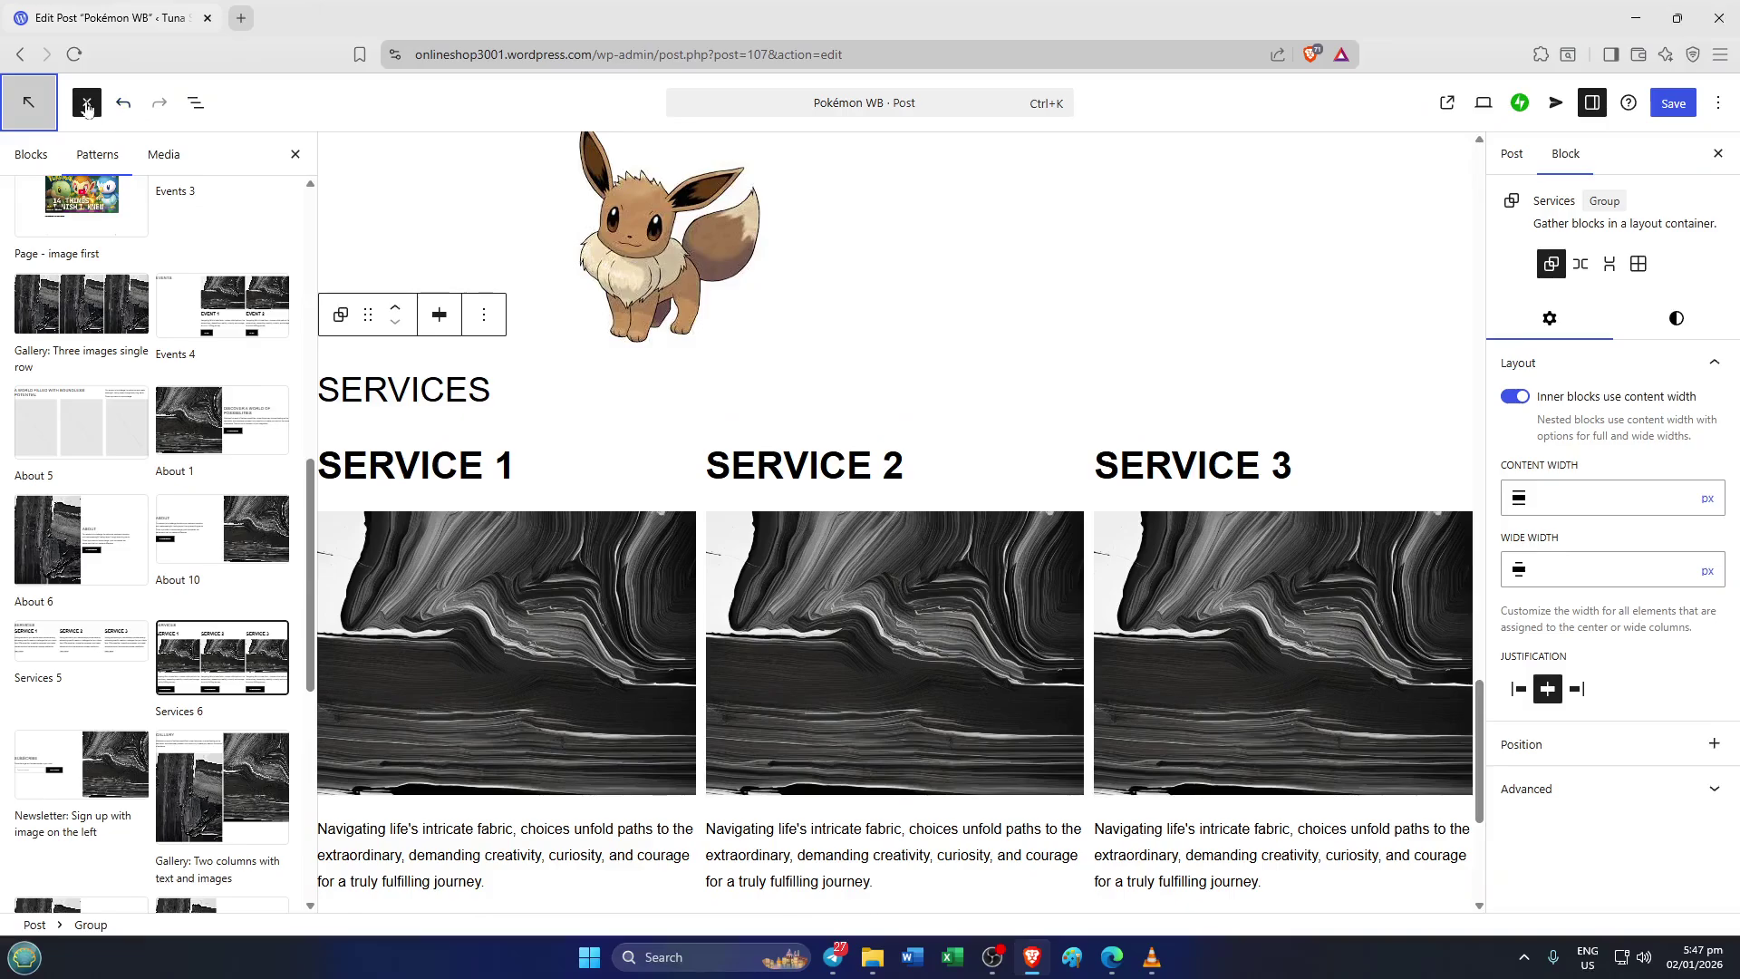
{"action": "left_click", "coordinate": [85, 105]}
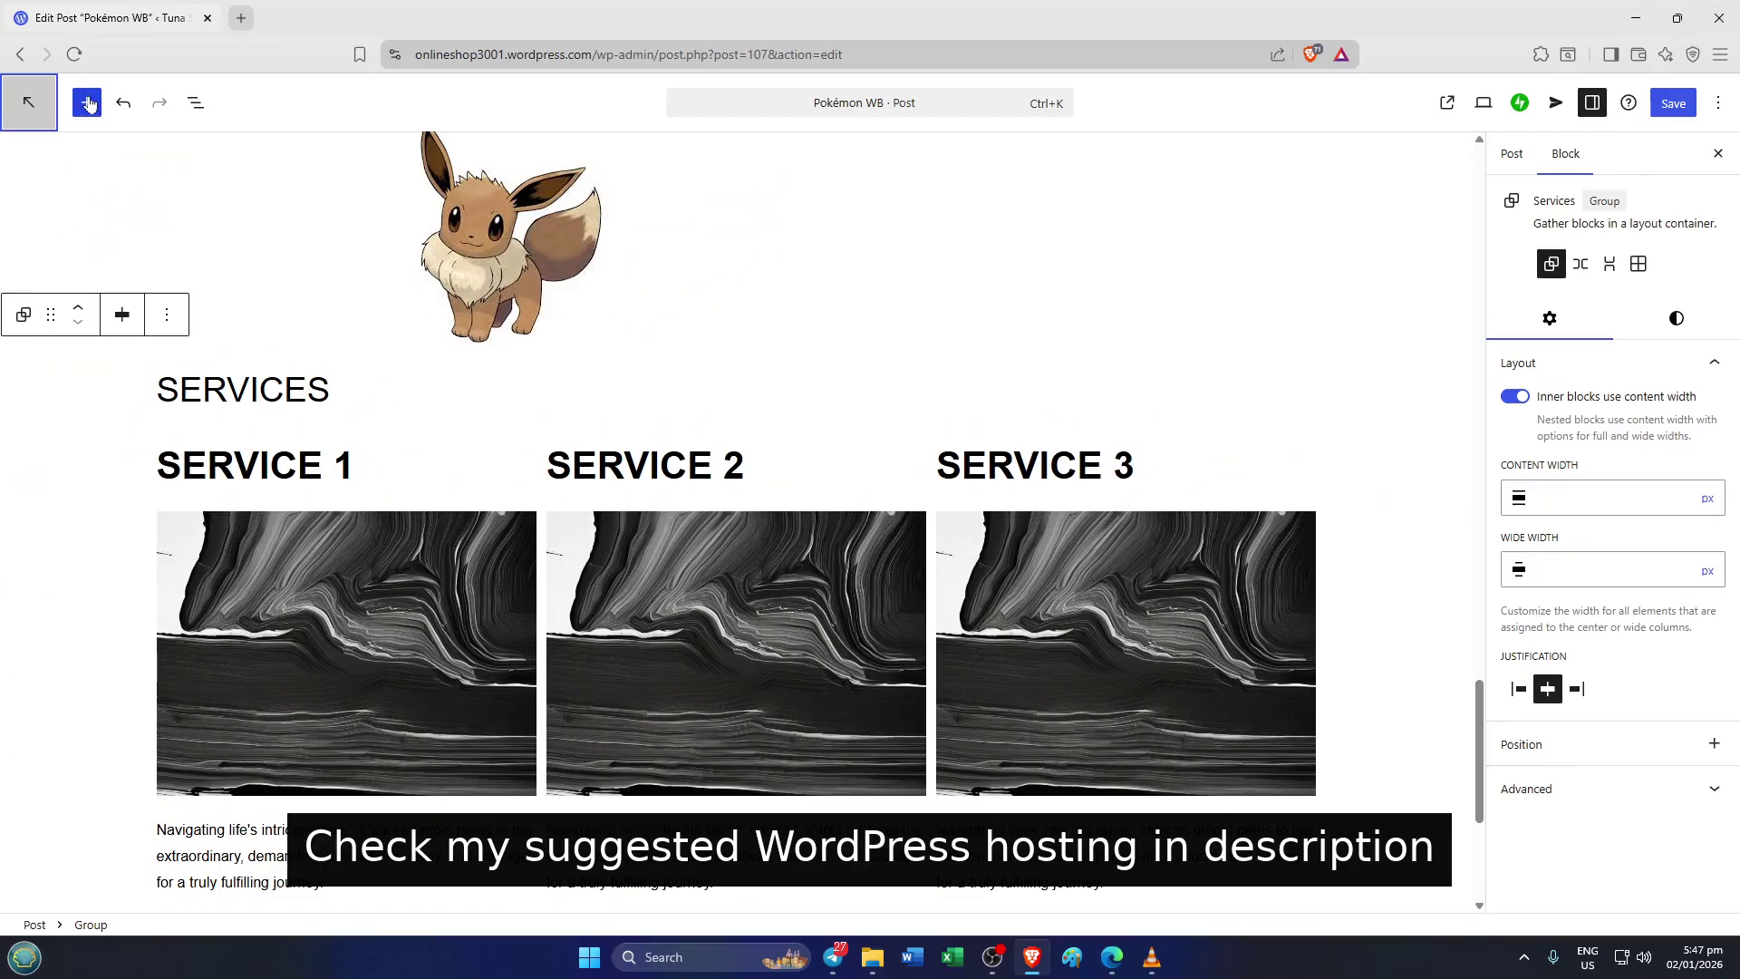
{"action": "left_click", "coordinate": [88, 104]}
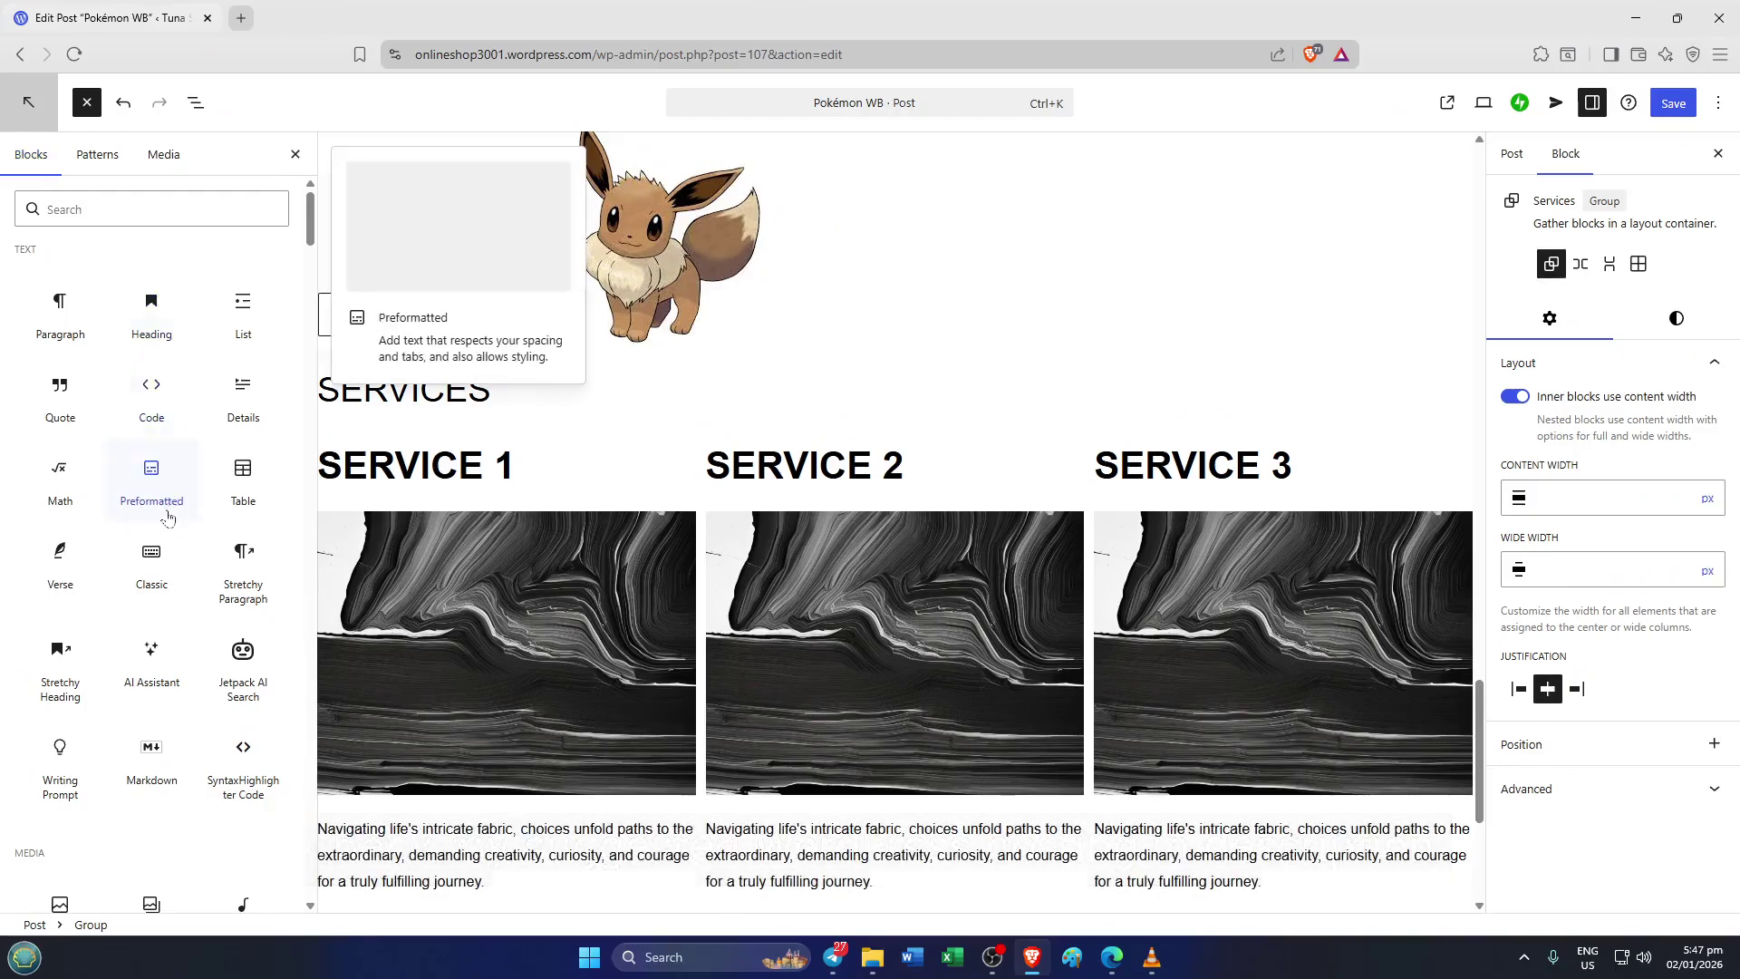
{"action": "scroll", "coordinate": [150, 494], "scroll_direction": "down", "scroll_amount": 9}
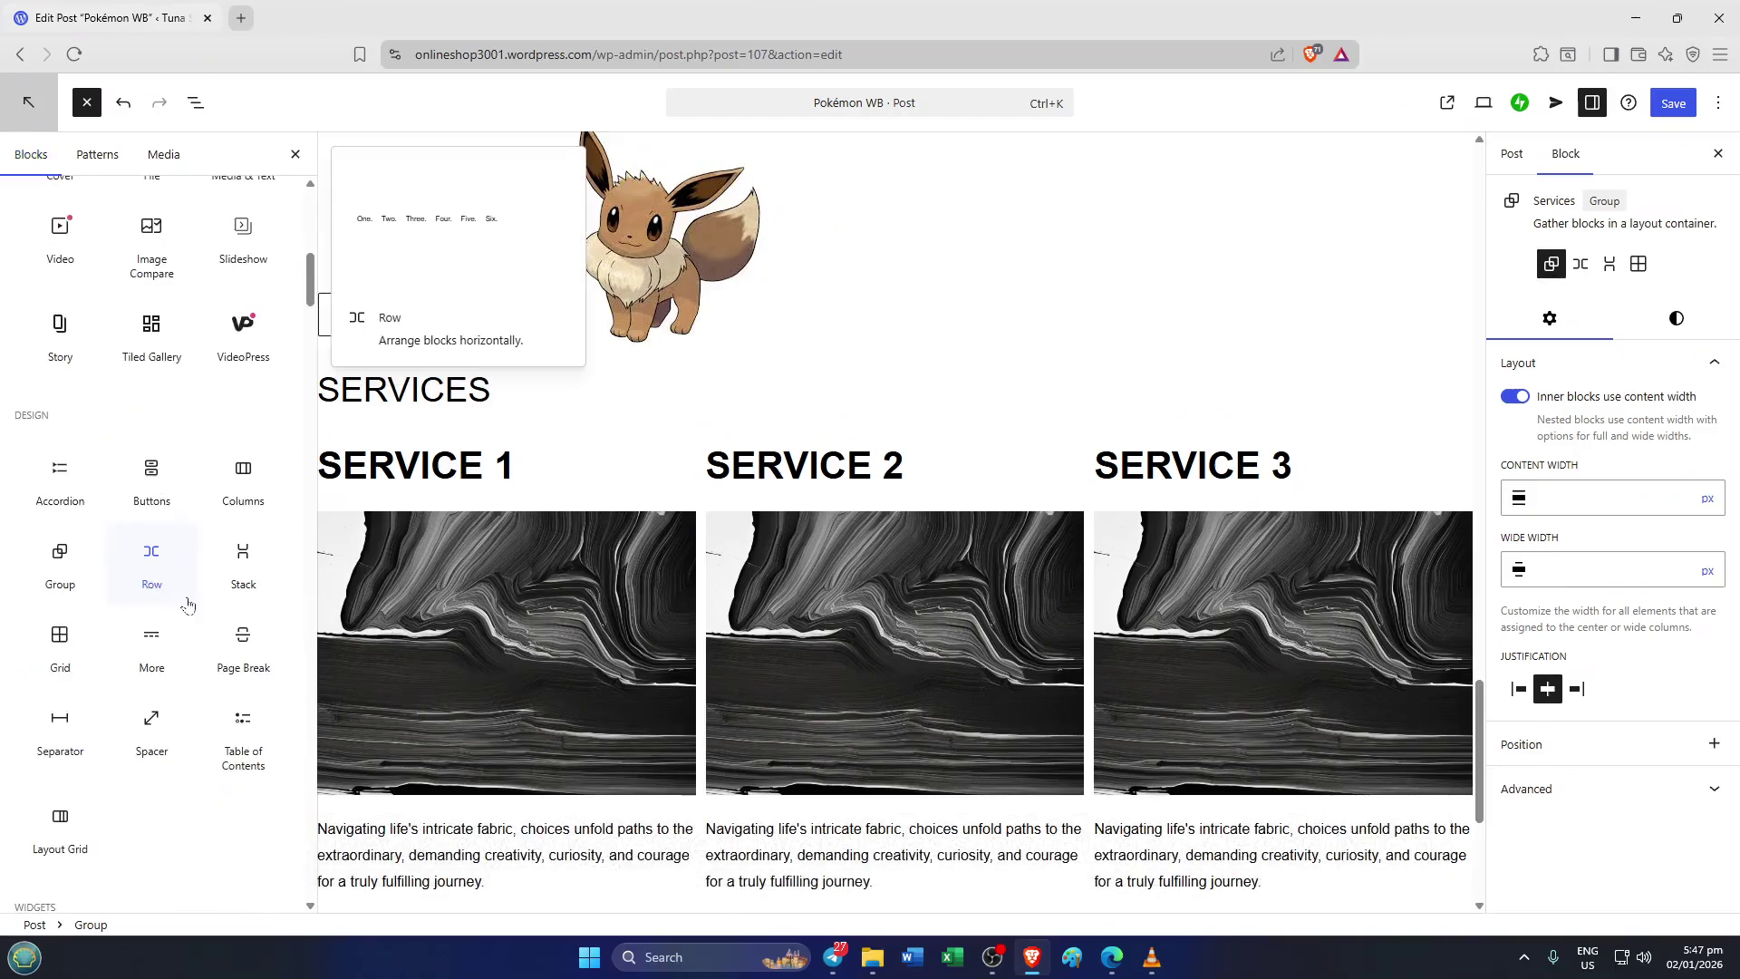
{"action": "scroll", "coordinate": [187, 605], "scroll_direction": "down", "scroll_amount": 1}
{"action": "scroll", "coordinate": [187, 648], "scroll_direction": "down", "scroll_amount": 6}
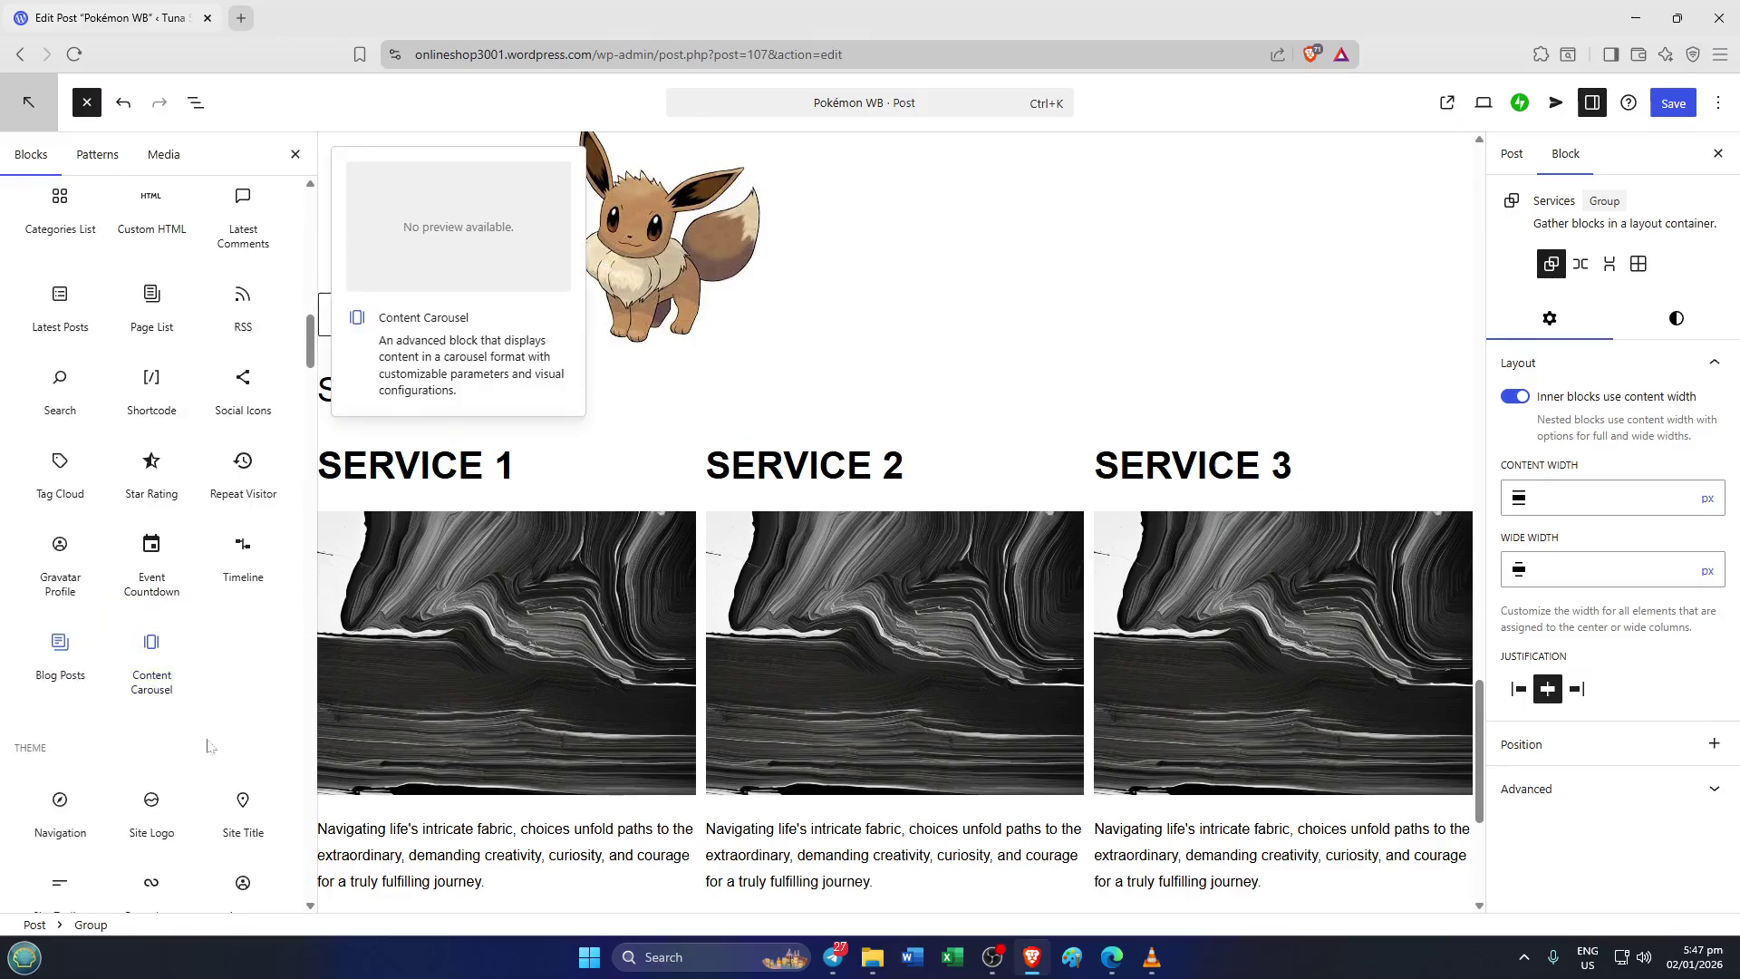
{"action": "scroll", "coordinate": [218, 798], "scroll_direction": "down", "scroll_amount": 7}
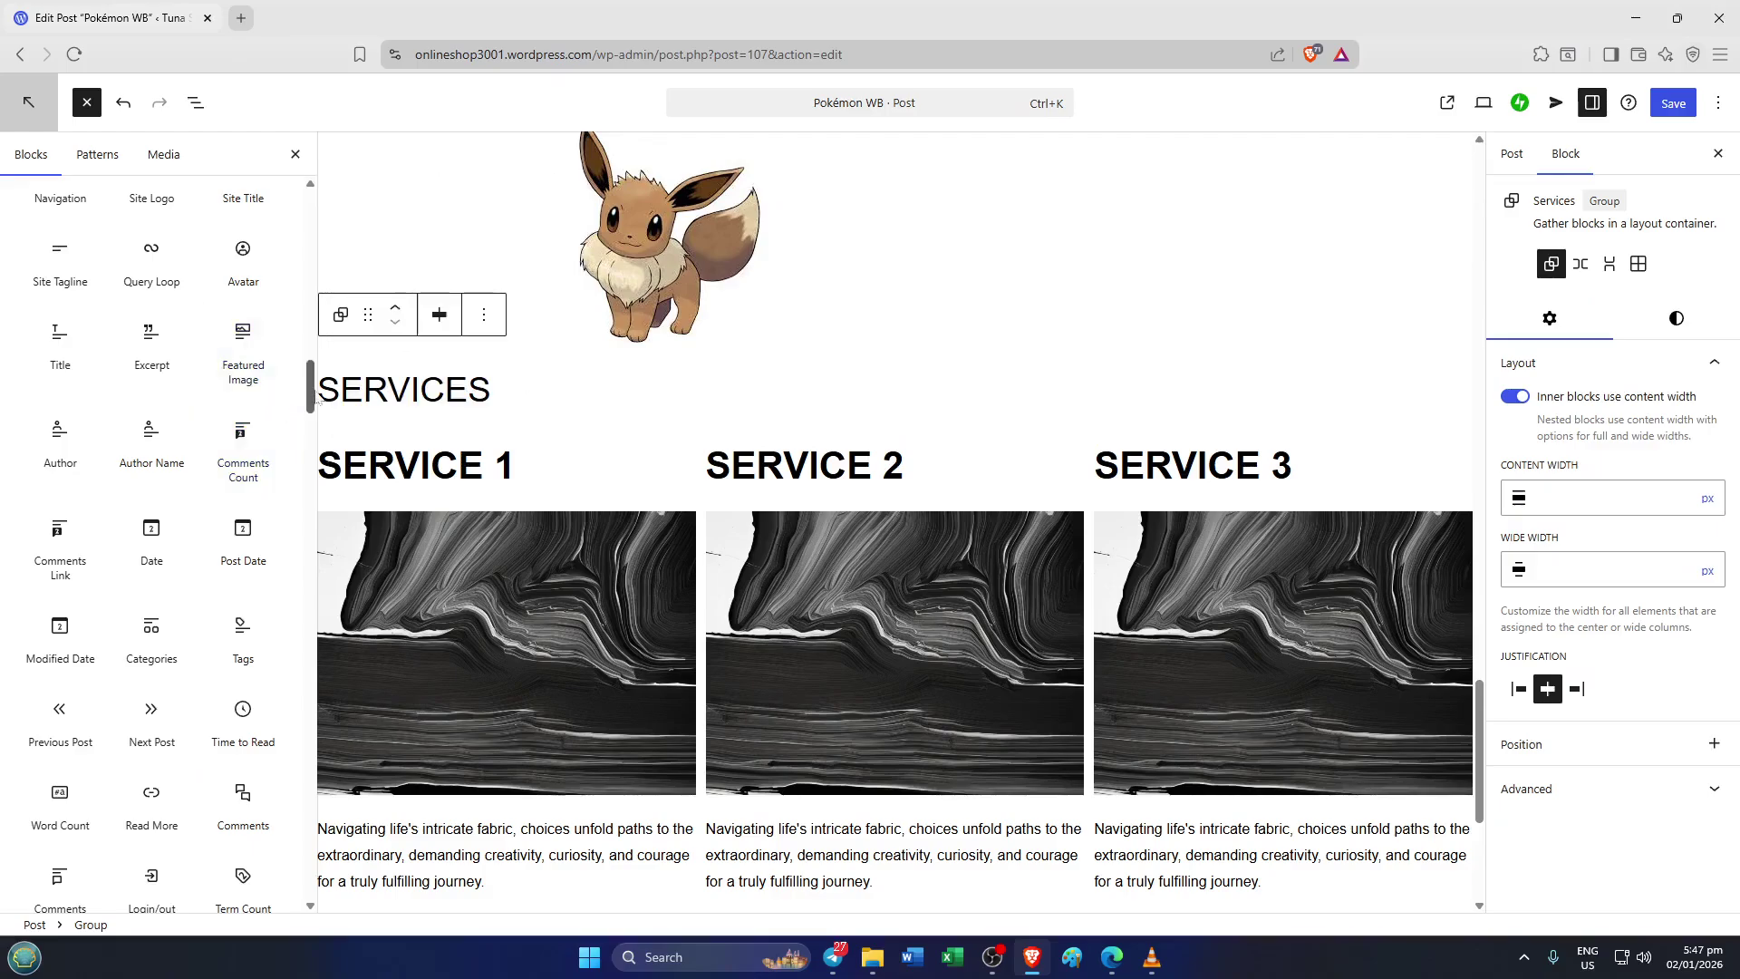
{"action": "mouse_move", "coordinate": [310, 385]}
{"action": "left_mouse_down"}
{"action": "mouse_move", "coordinate": [310, 458]}
{"action": "mouse_move", "coordinate": [312, 404]}
{"action": "left_mouse_up"}
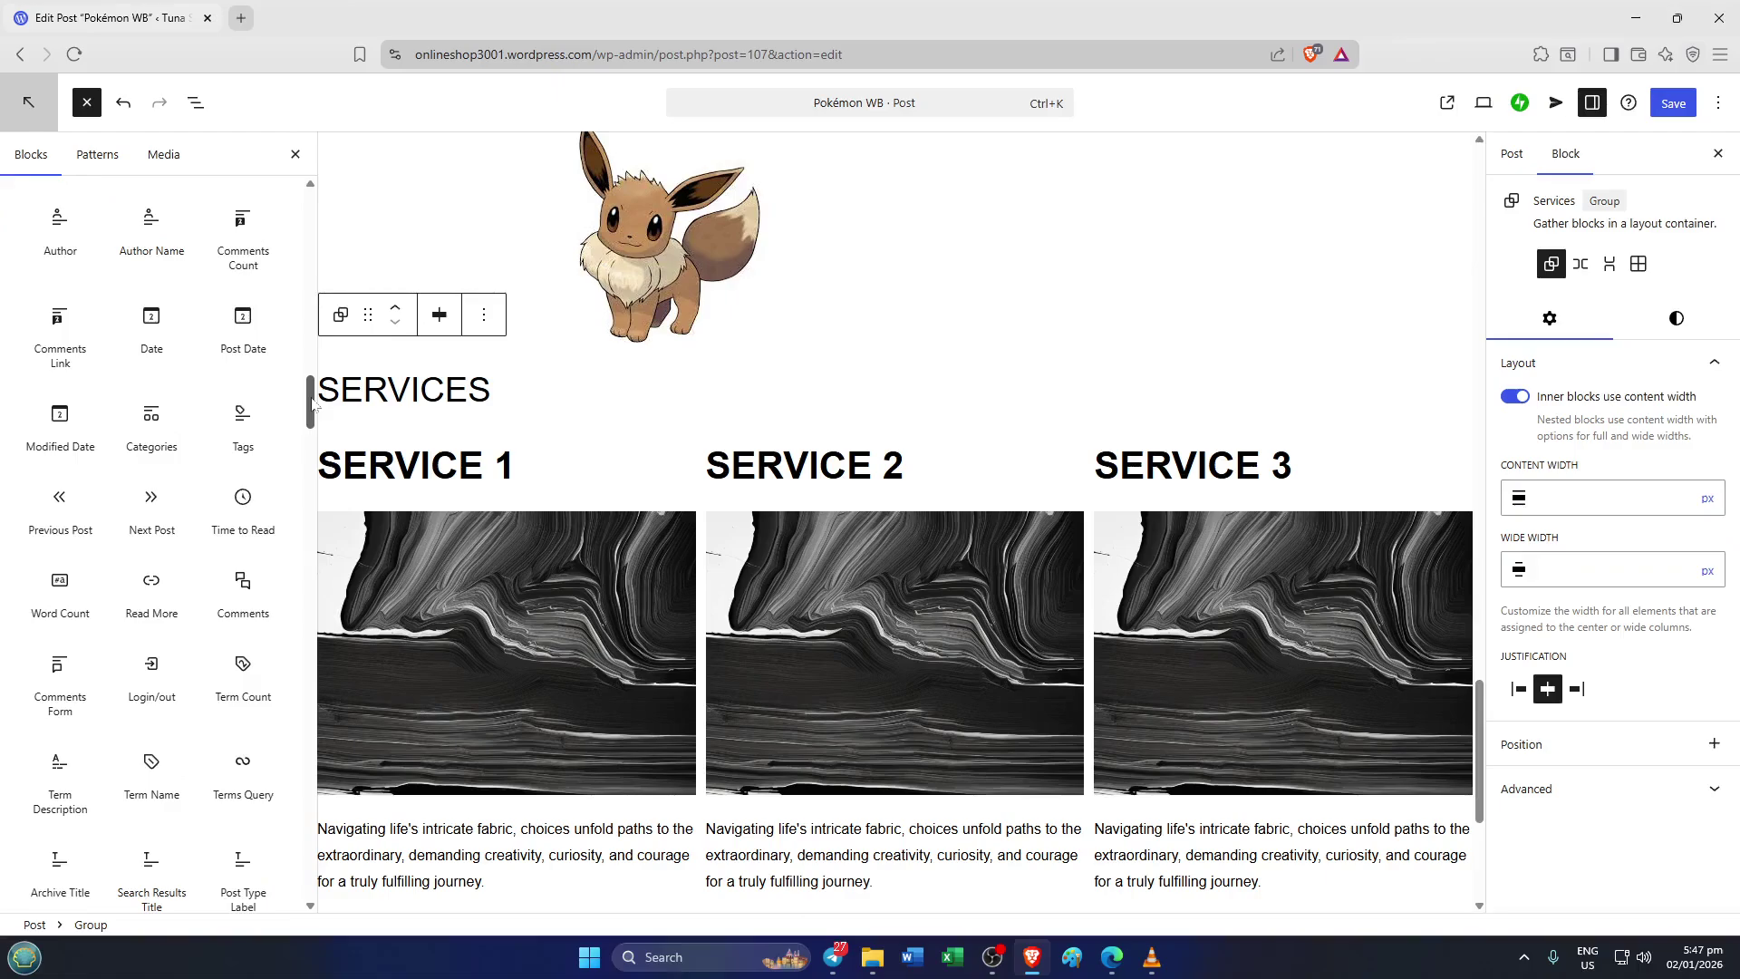
{"action": "left_click_drag", "start_coordinate": [312, 404], "coordinate": [327, 303]}
{"action": "left_click_drag", "start_coordinate": [327, 293], "coordinate": [341, 252]}
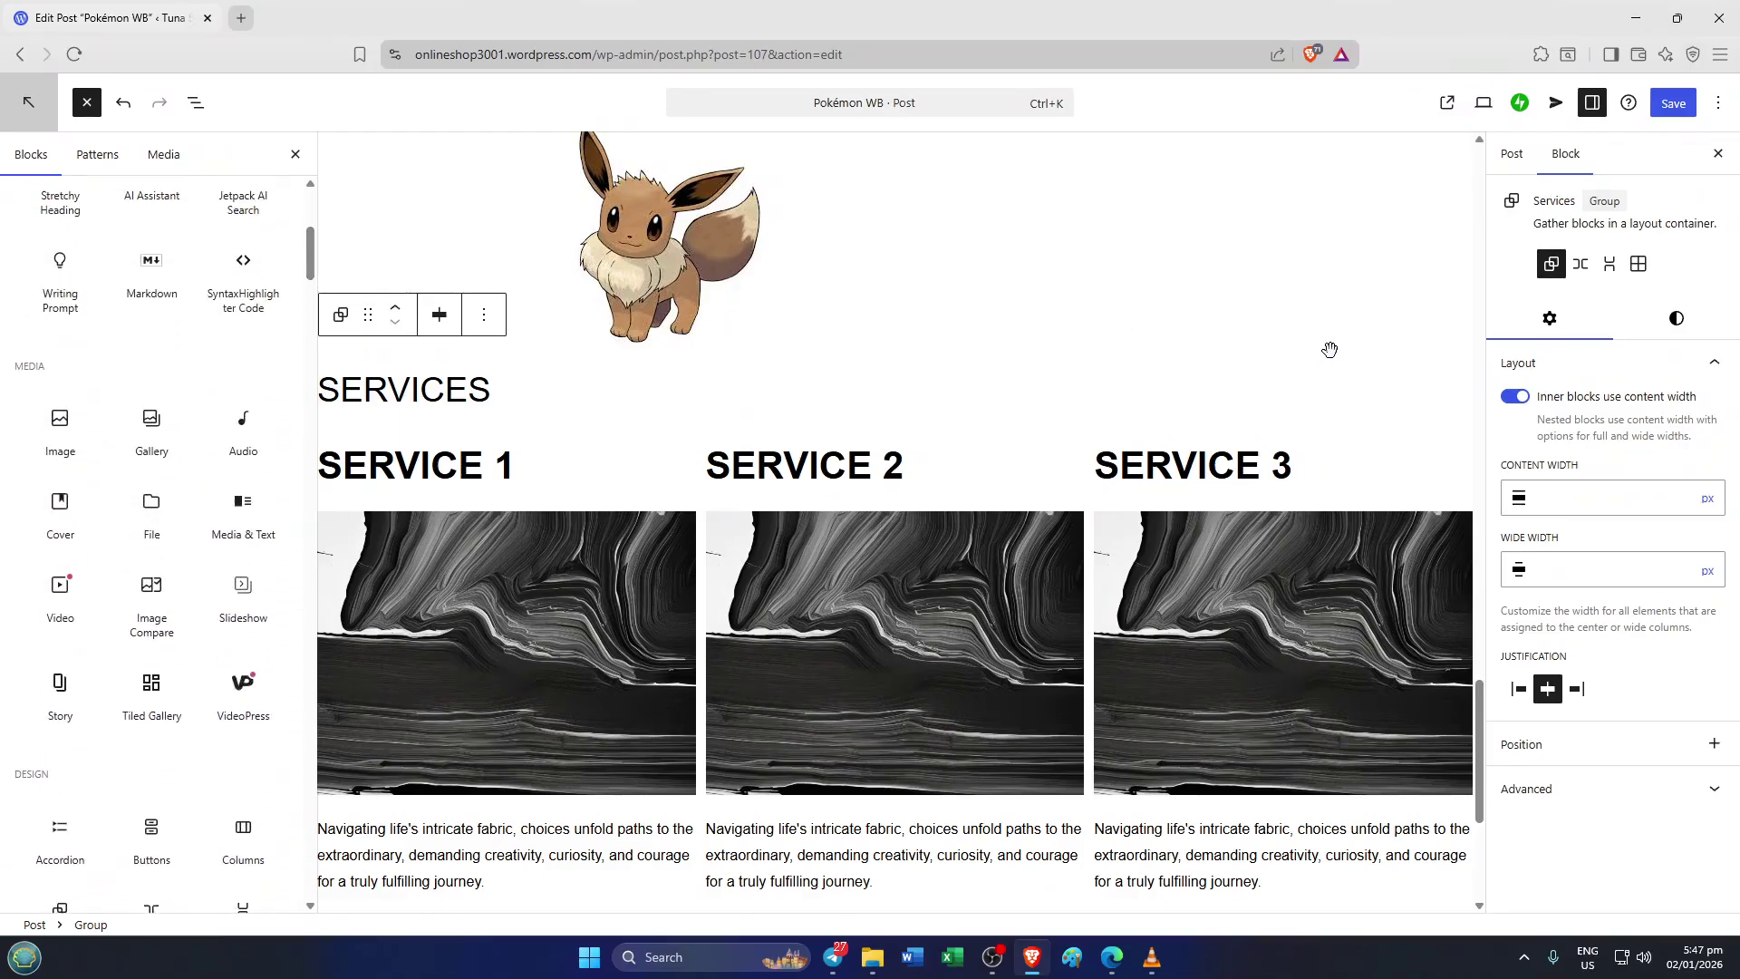